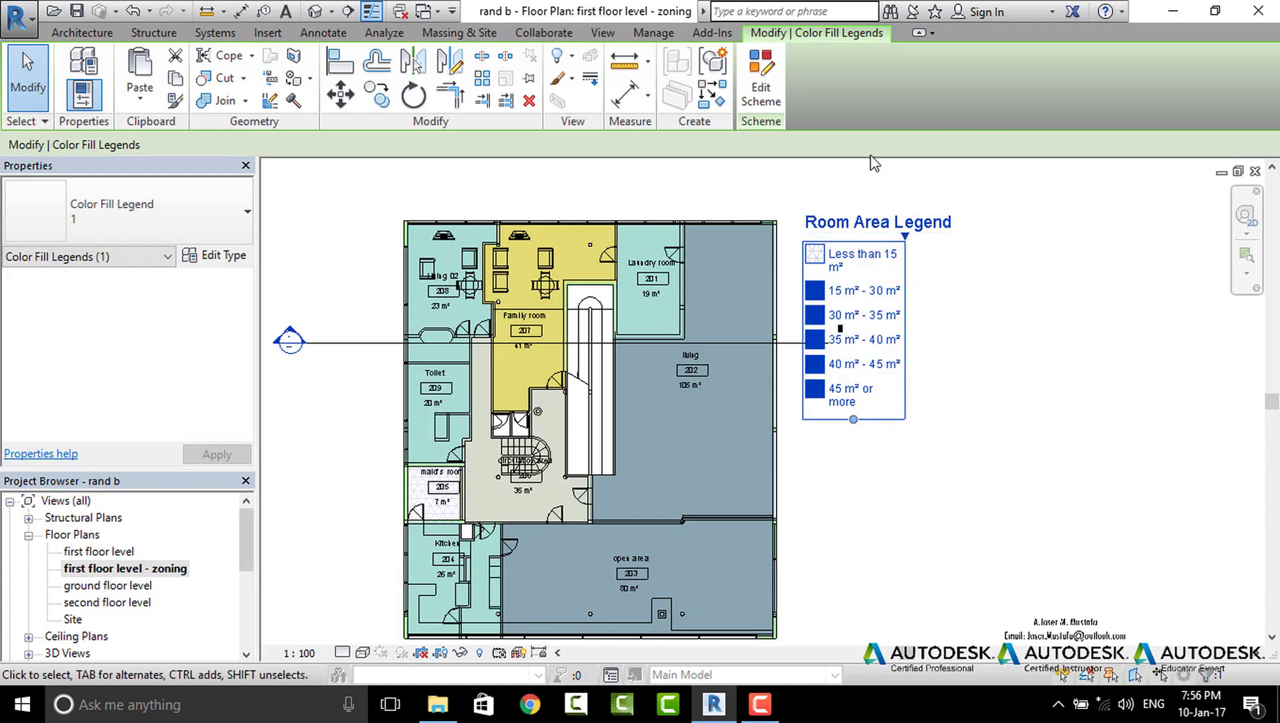
Select the living room's 202 room tag and edit its M_Room Tag family.
scroll(688, 398, up, 3)
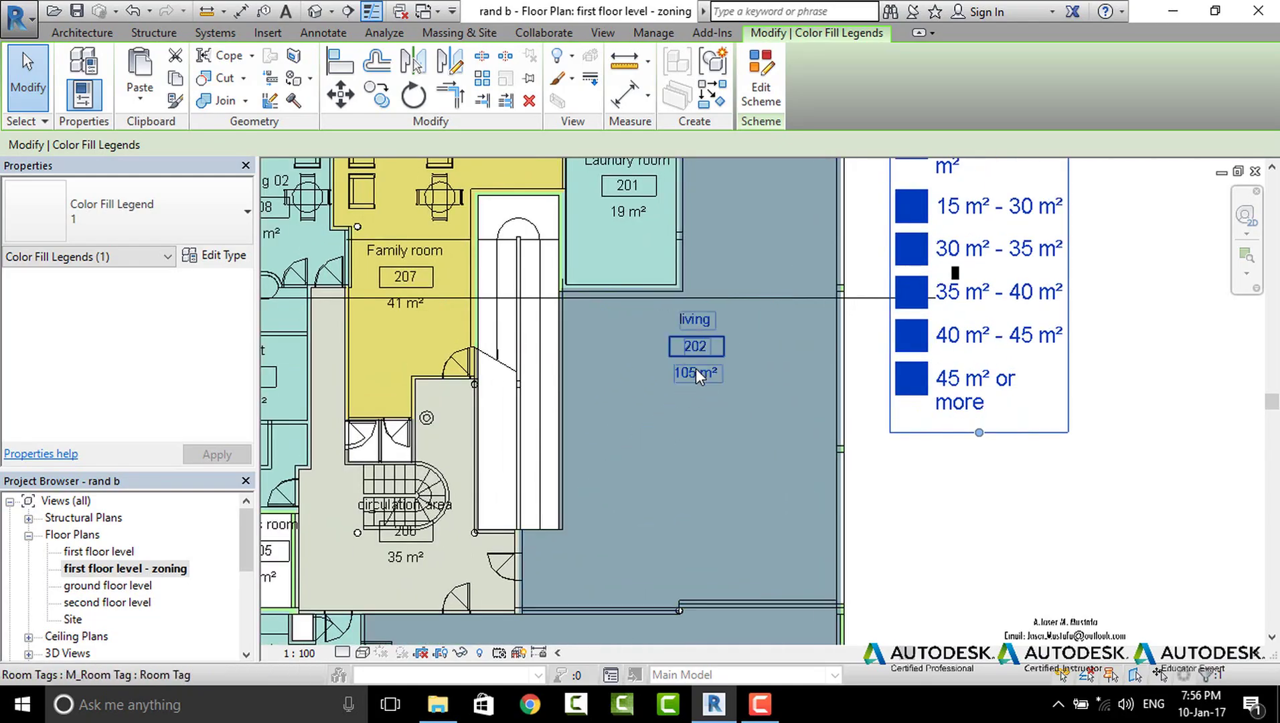
scroll(697, 361, up, 2)
click(700, 341)
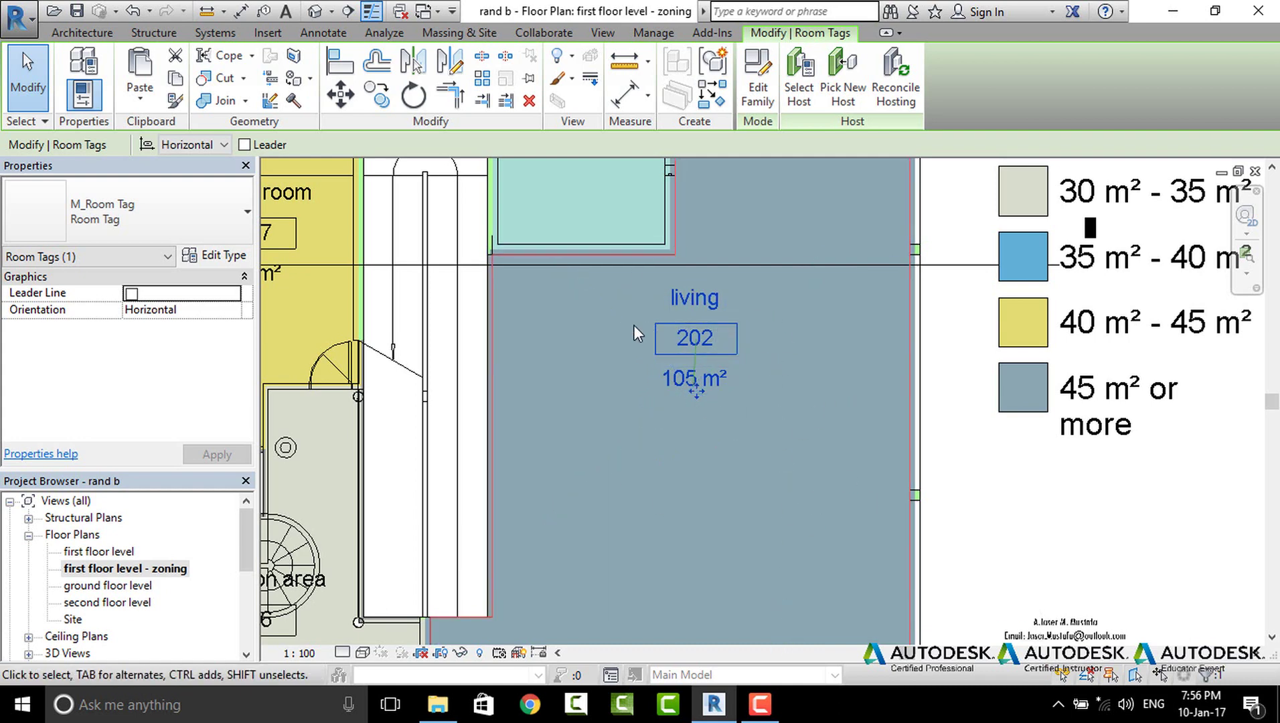
click(759, 100)
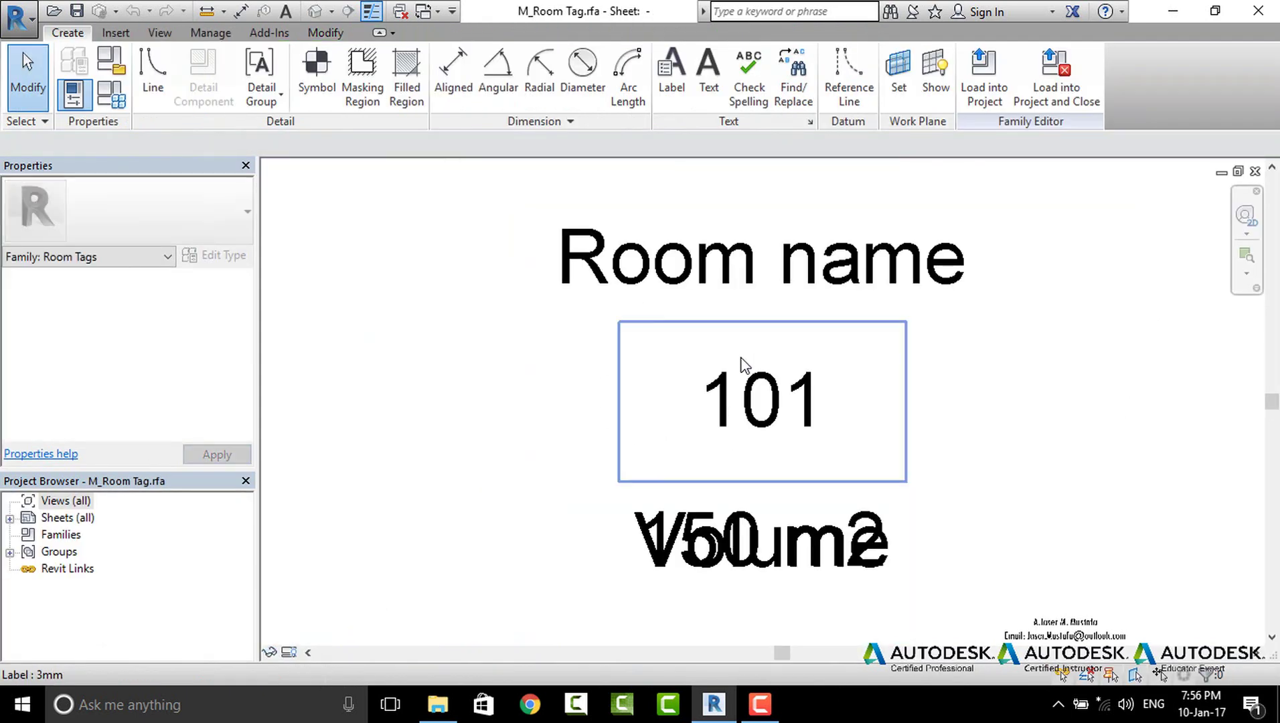
Drag the Volume label down so it sits below the 150 m2 area label.
scroll(742, 364, down, 2)
click(718, 254)
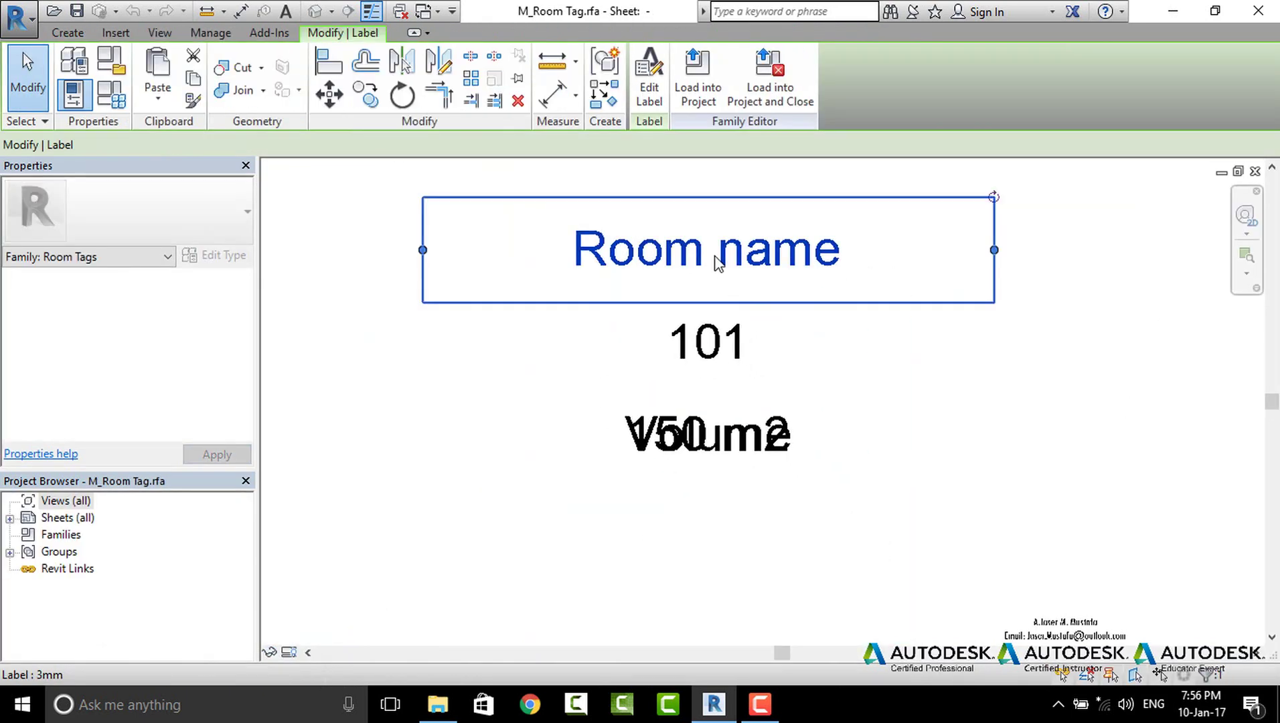
click(722, 338)
click(711, 435)
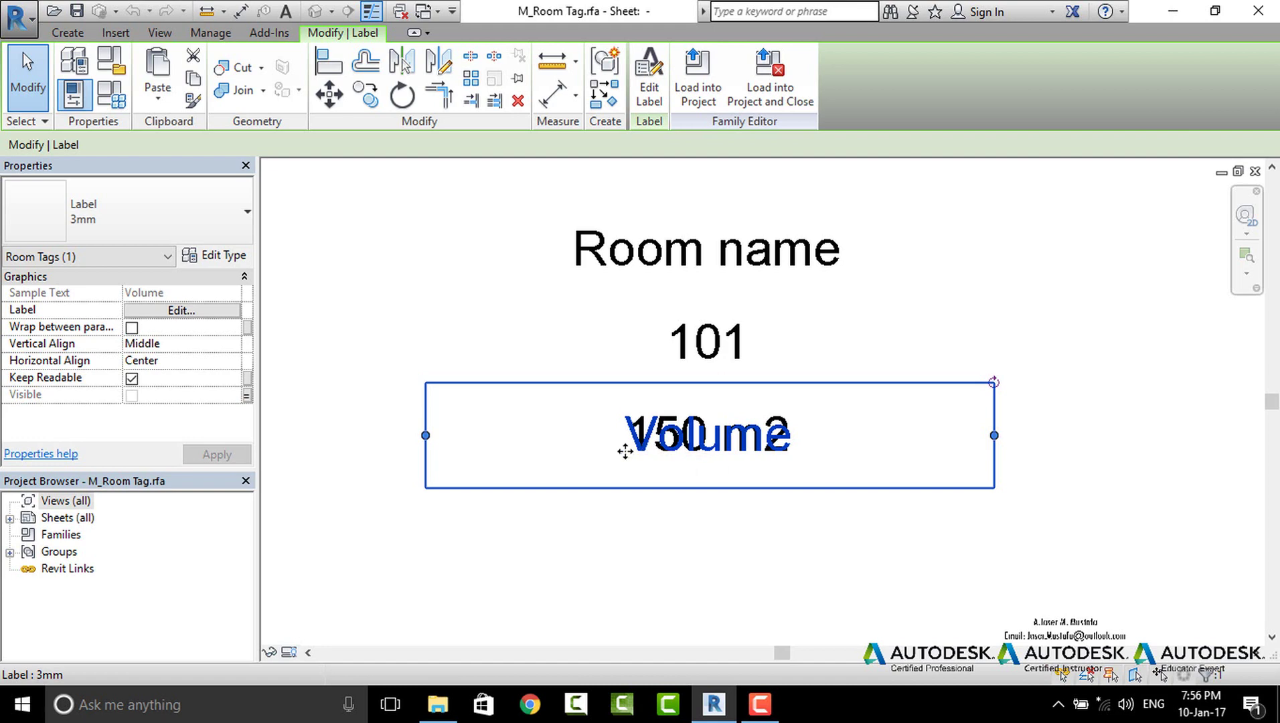
drag(656, 455, 657, 509)
click(907, 389)
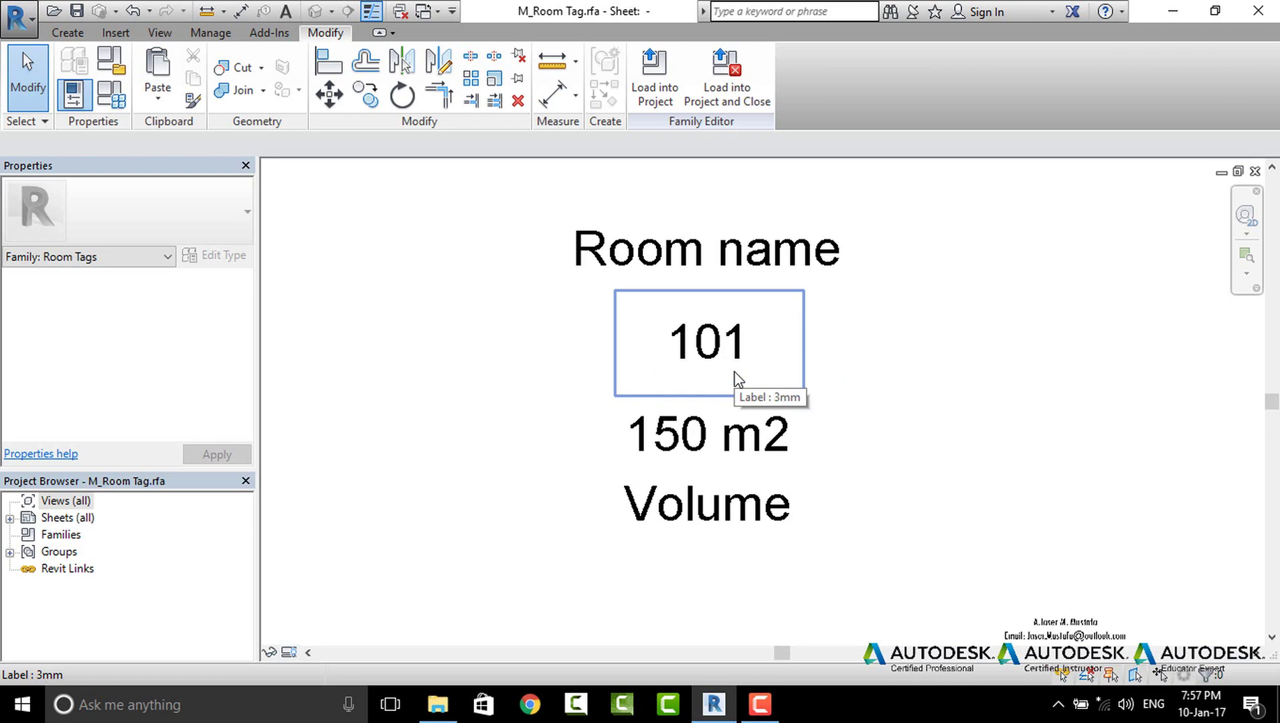
Inspect the Room name label's 3mm type: Transparent background, Arial font, 3 mm size, width factor.
click(703, 282)
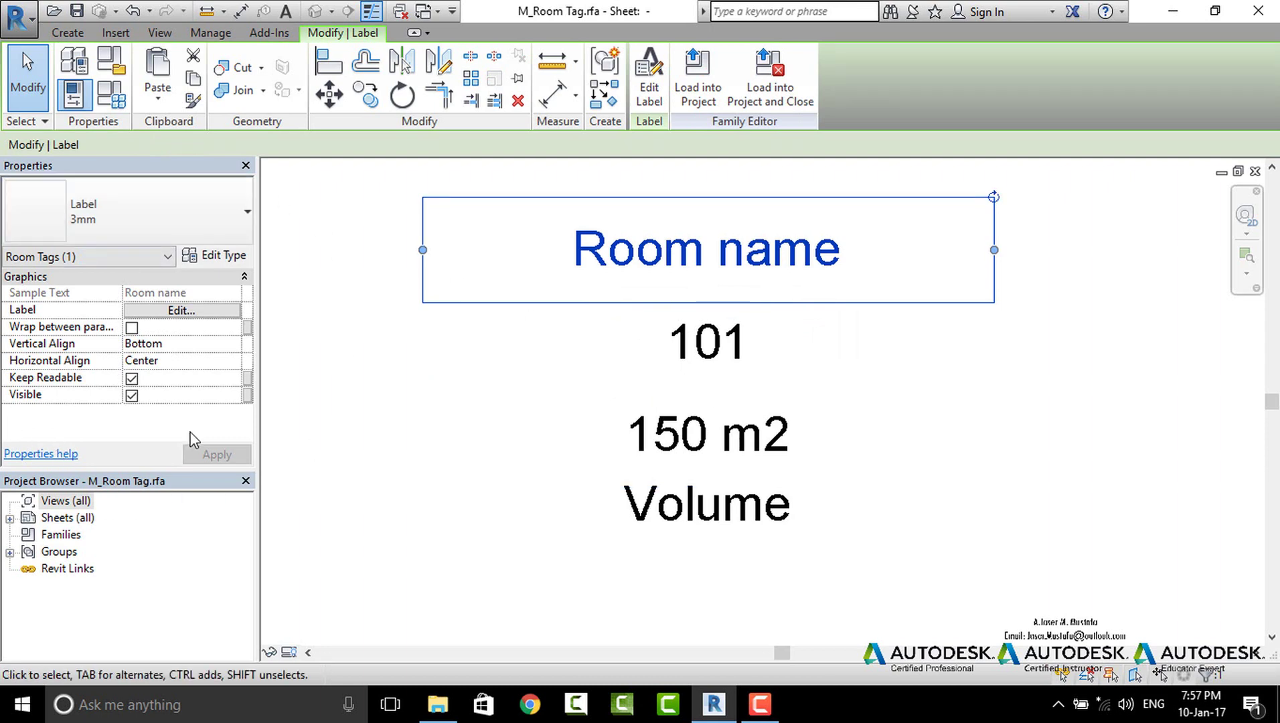
click(225, 256)
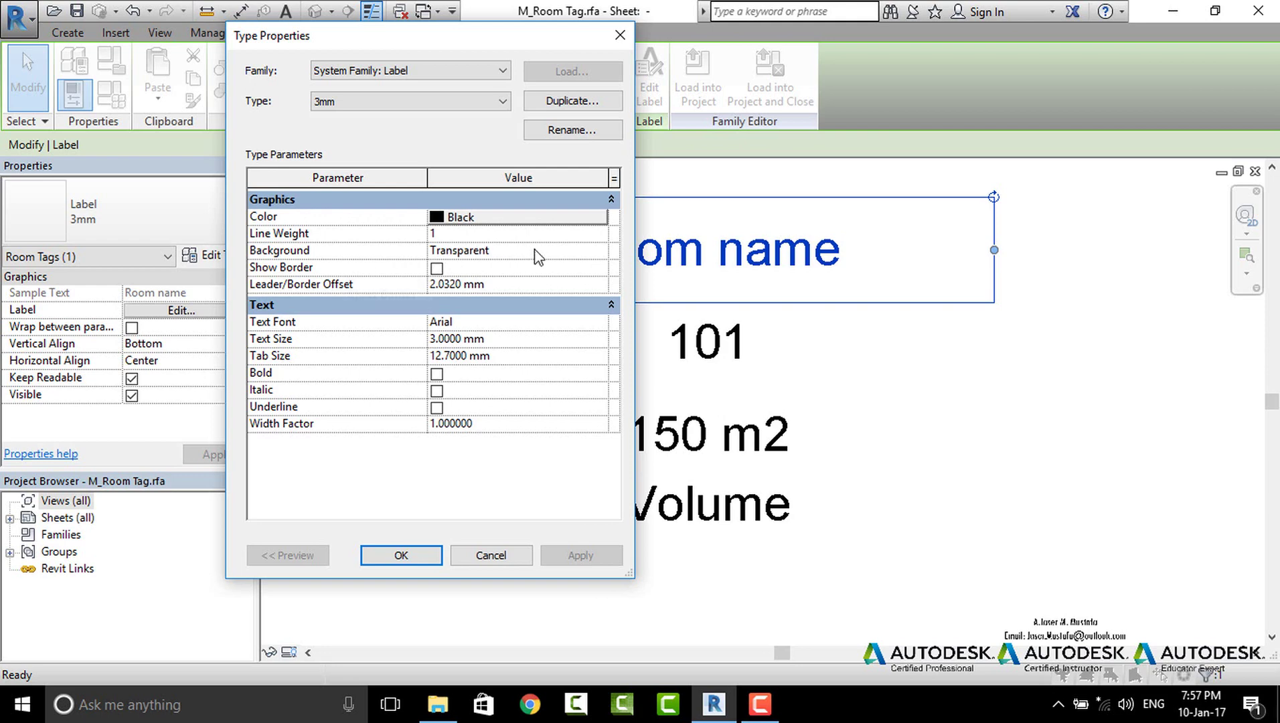
click(603, 253)
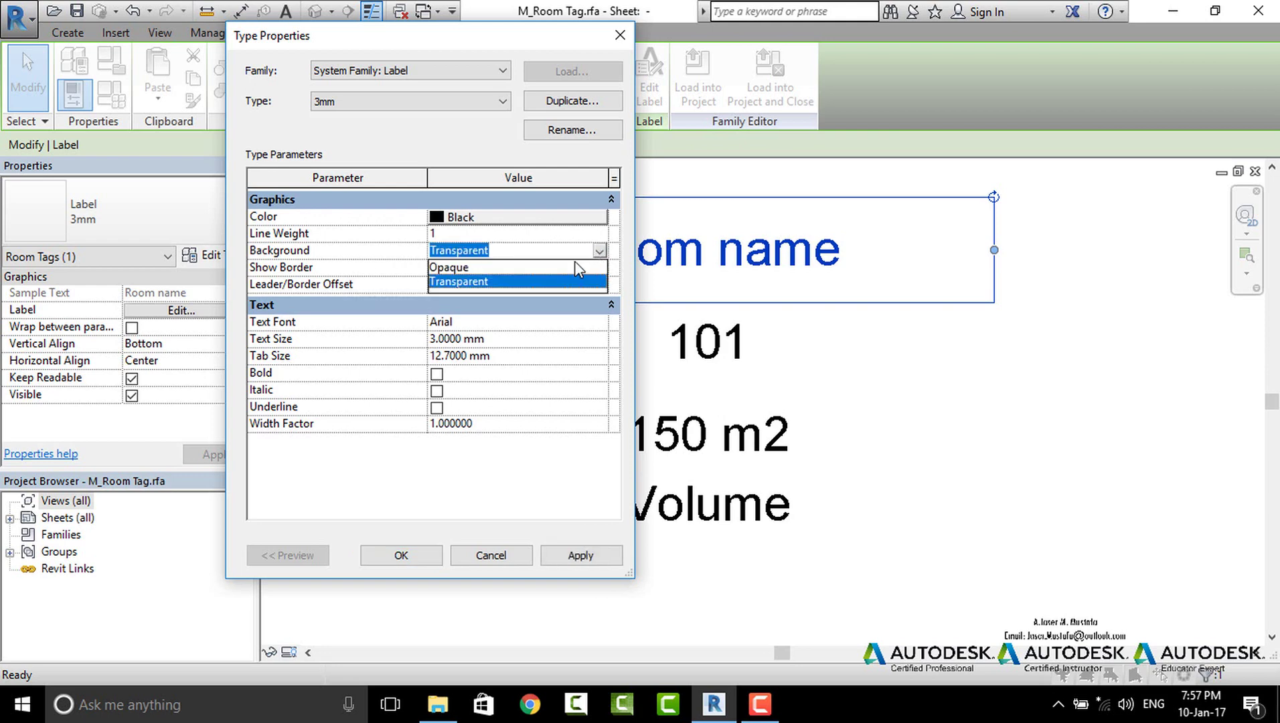
click(439, 282)
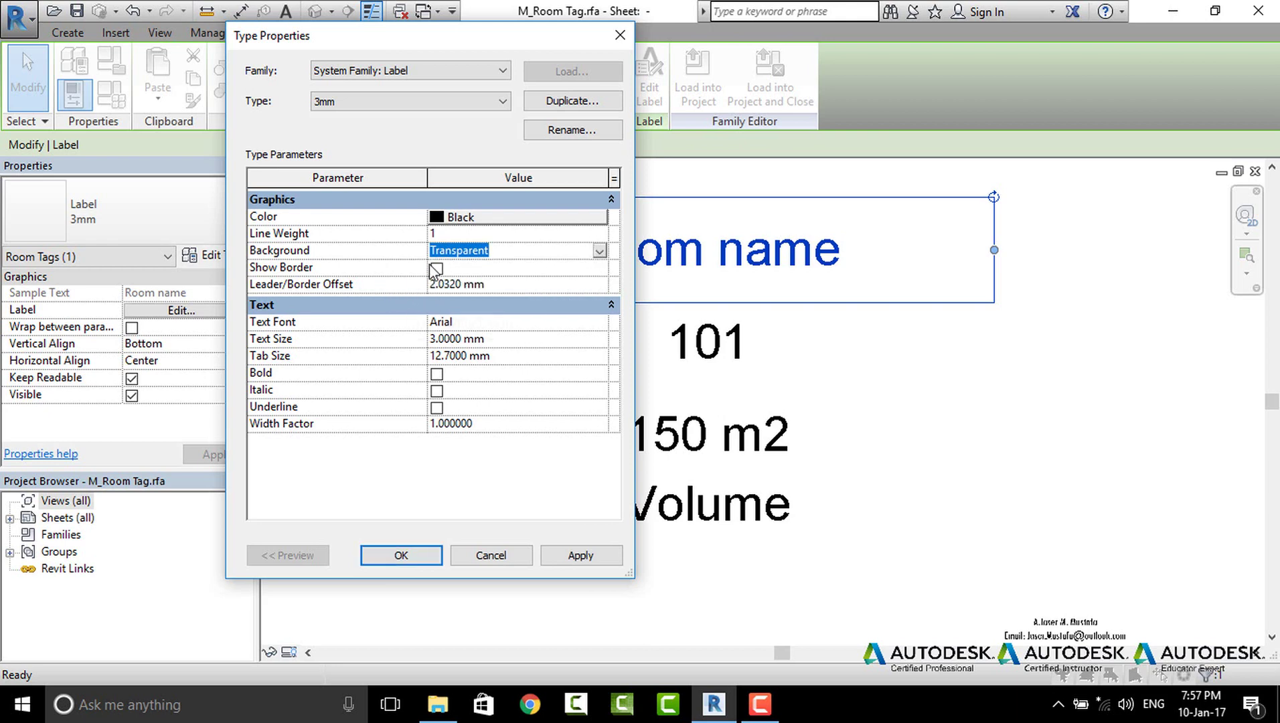
click(482, 327)
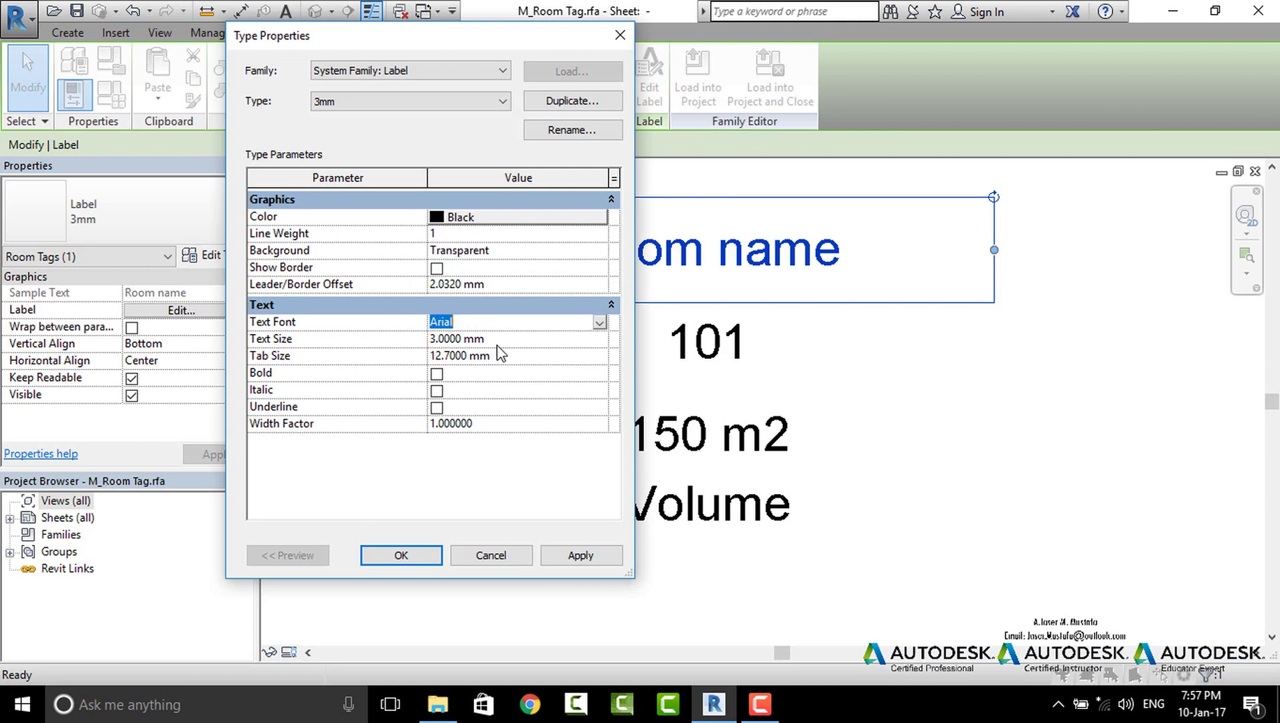
click(497, 341)
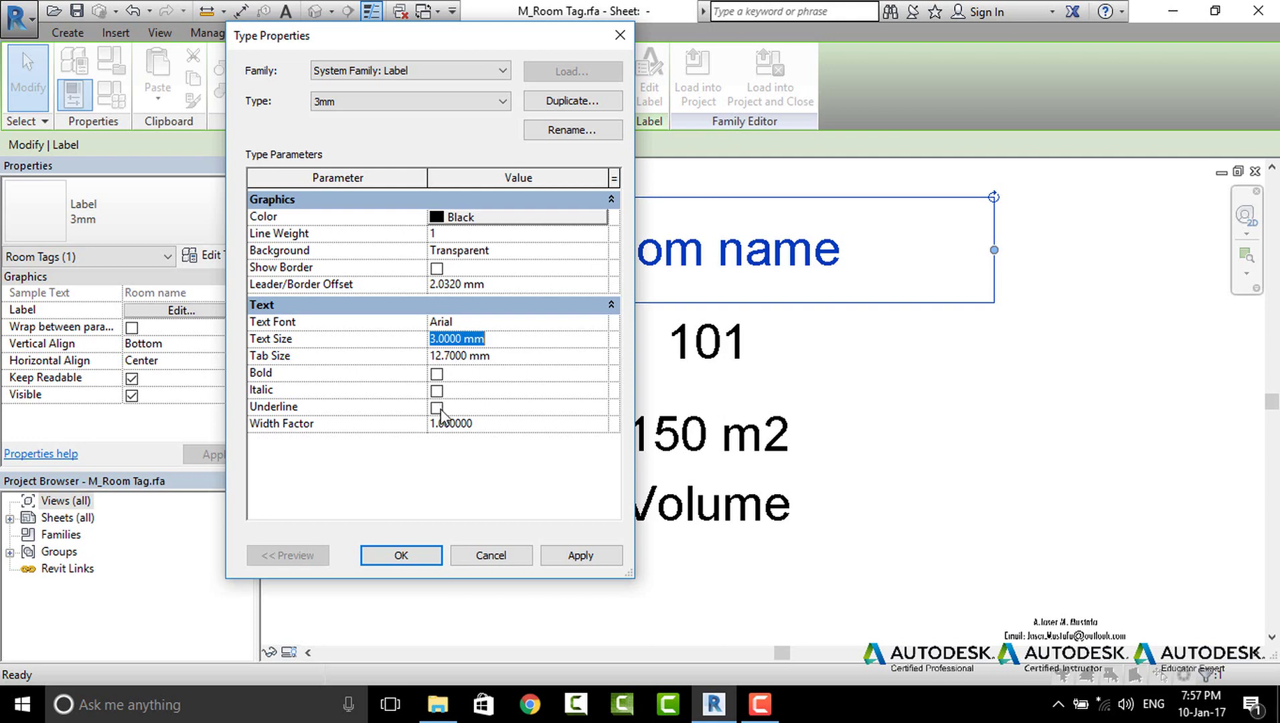
click(504, 418)
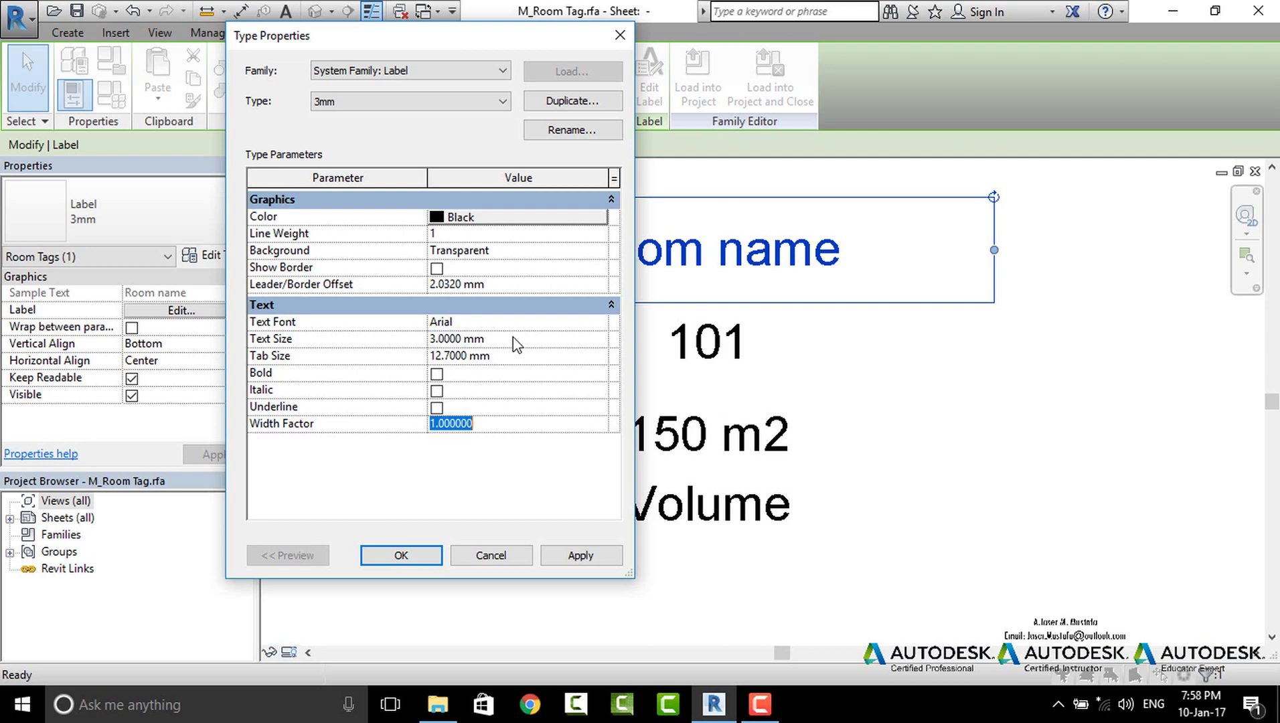
Duplicate the 3mm type as '1.6 mm' with 1.6 mm text size and Bold.
click(572, 102)
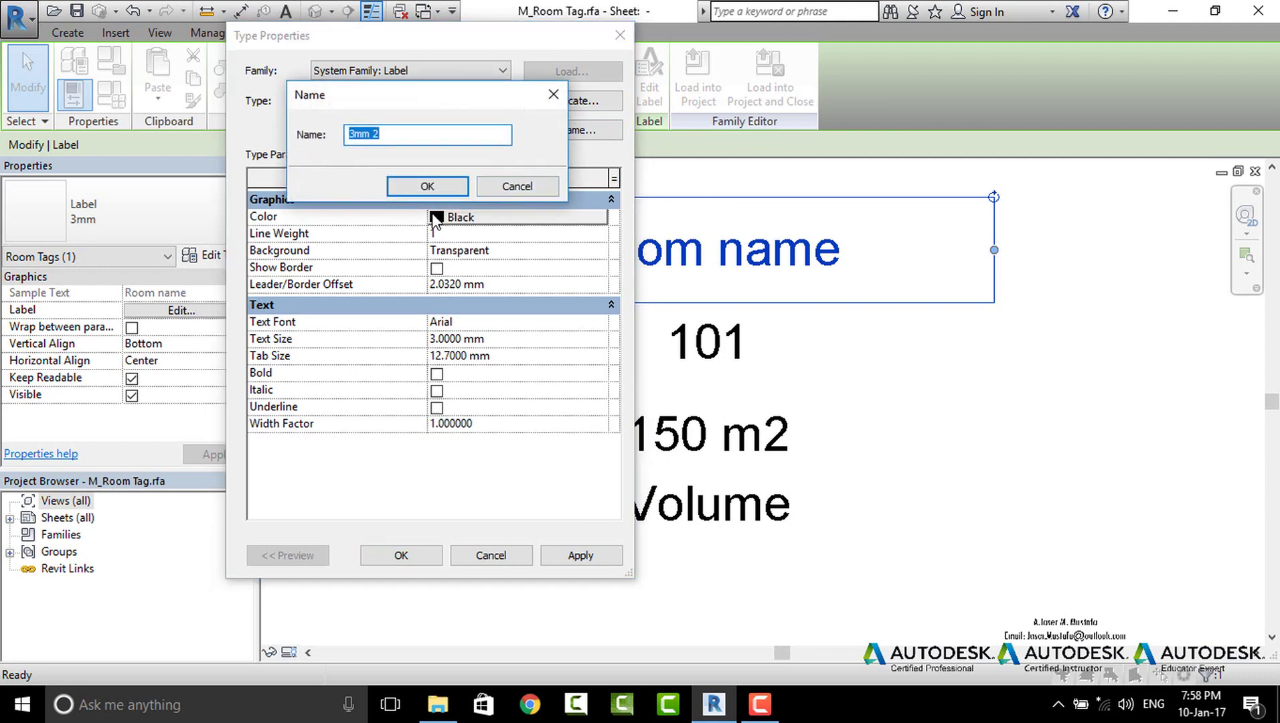
text(1.6)
click(425, 186)
click(503, 340)
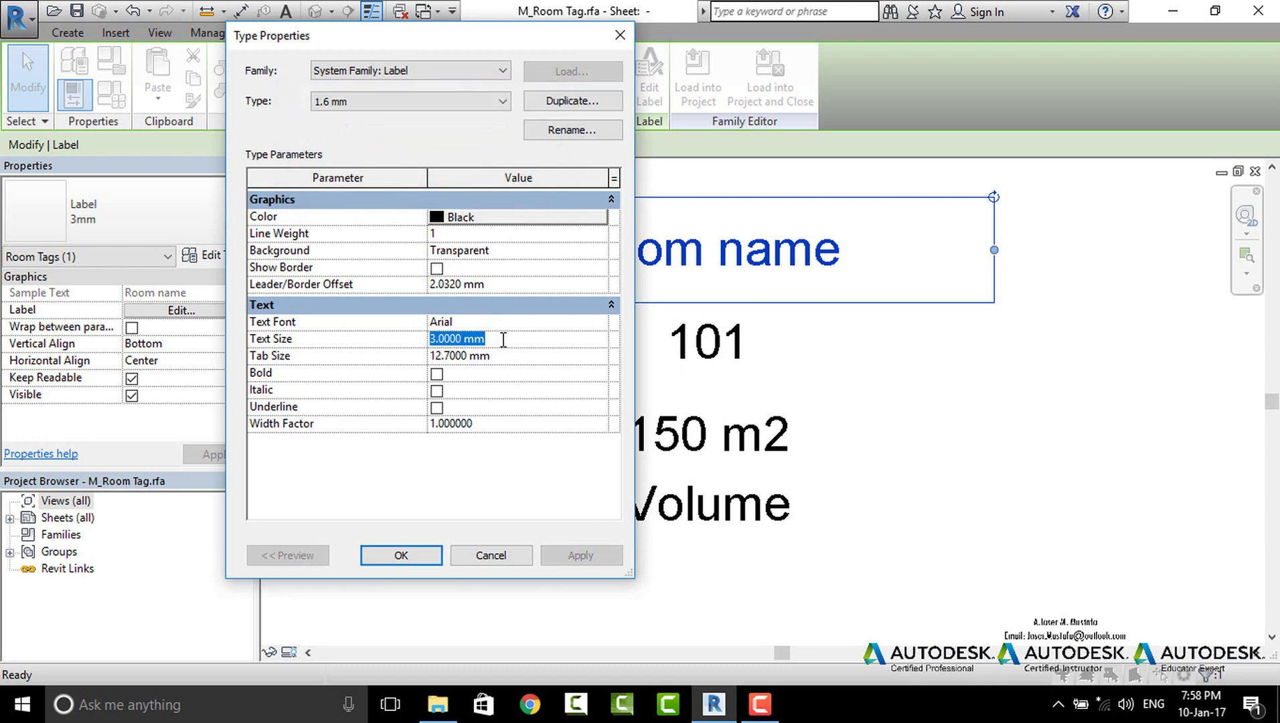
text(1.6)
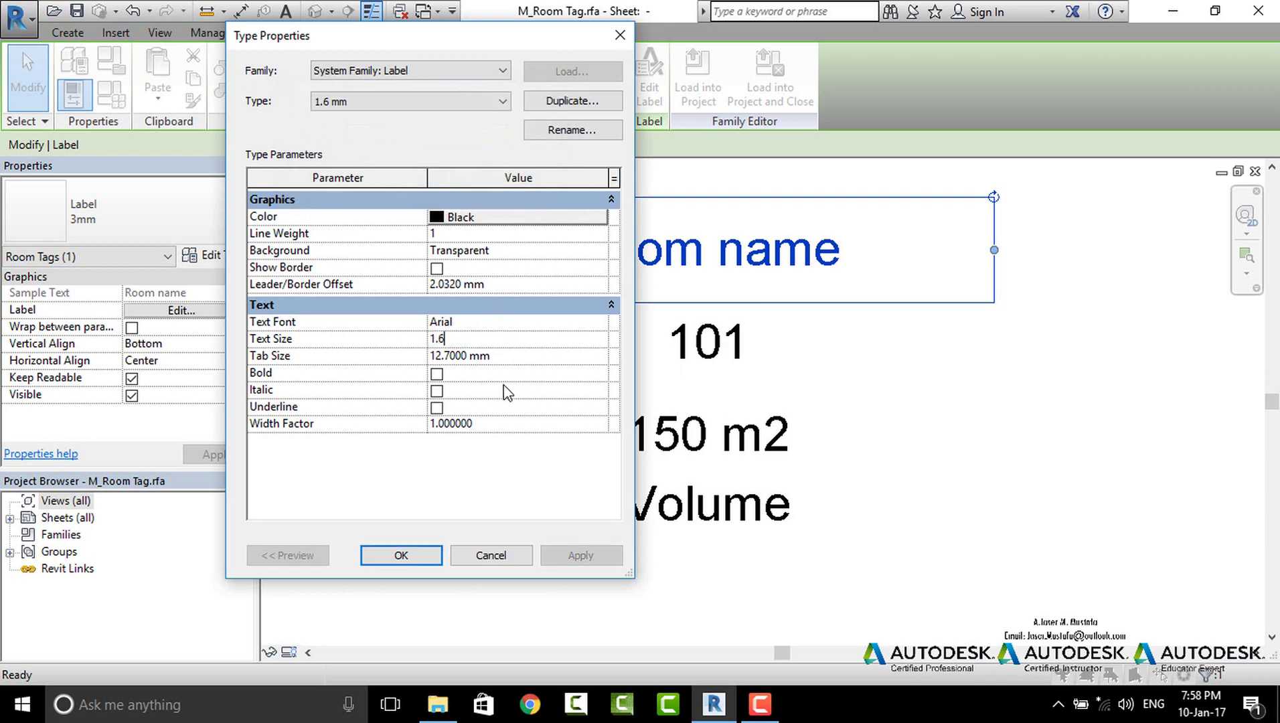
click(443, 373)
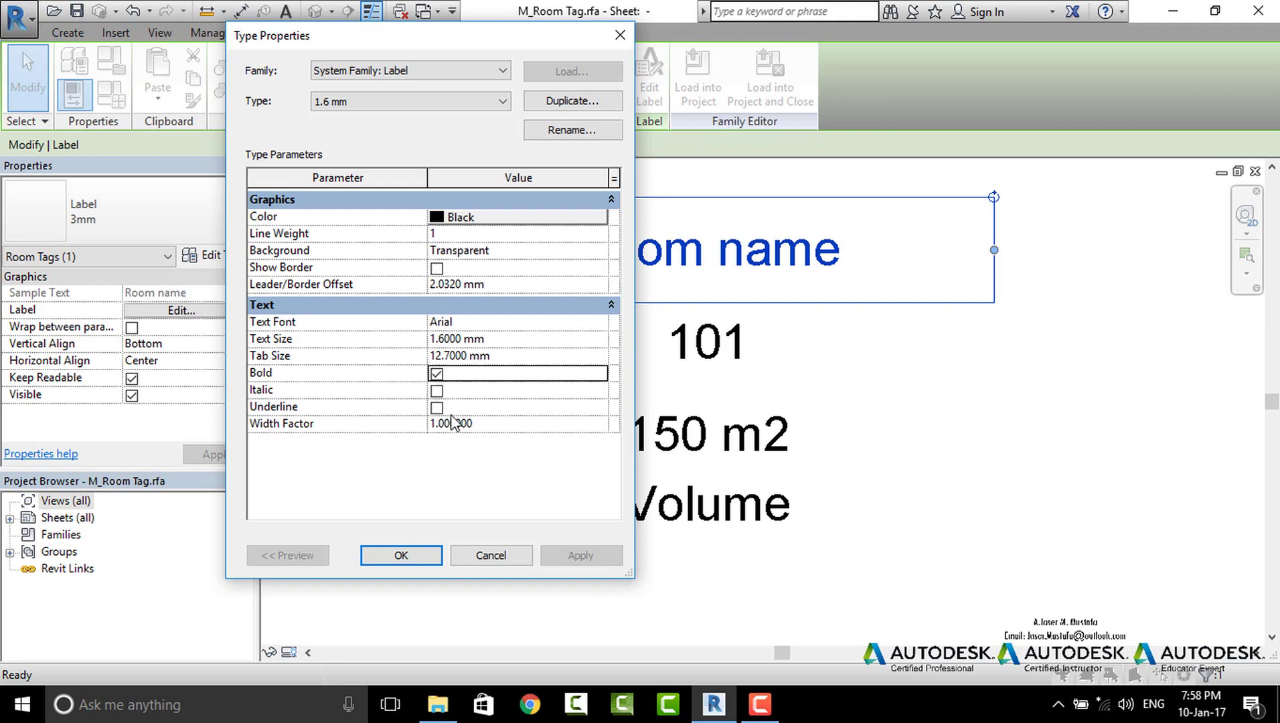
click(496, 425)
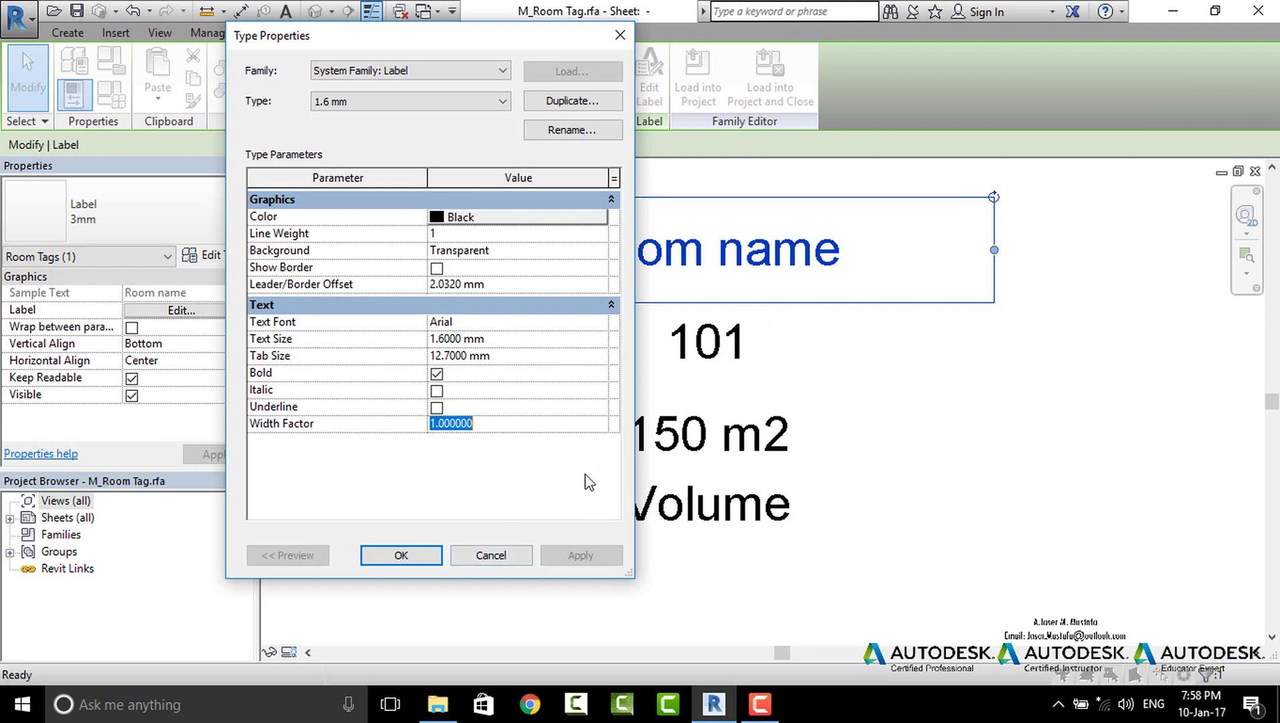
click(401, 555)
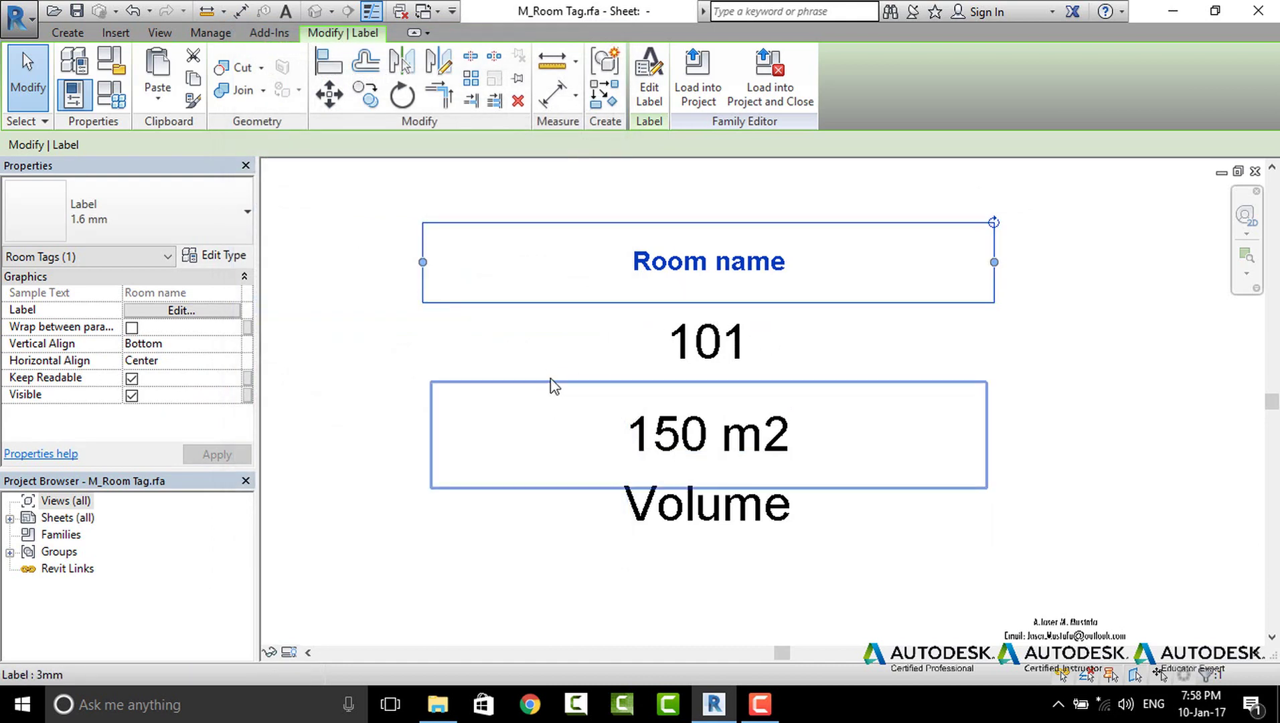
Set the 1.6 mm type's width factor to 0.7 and narrow the Room name label box.
click(202, 259)
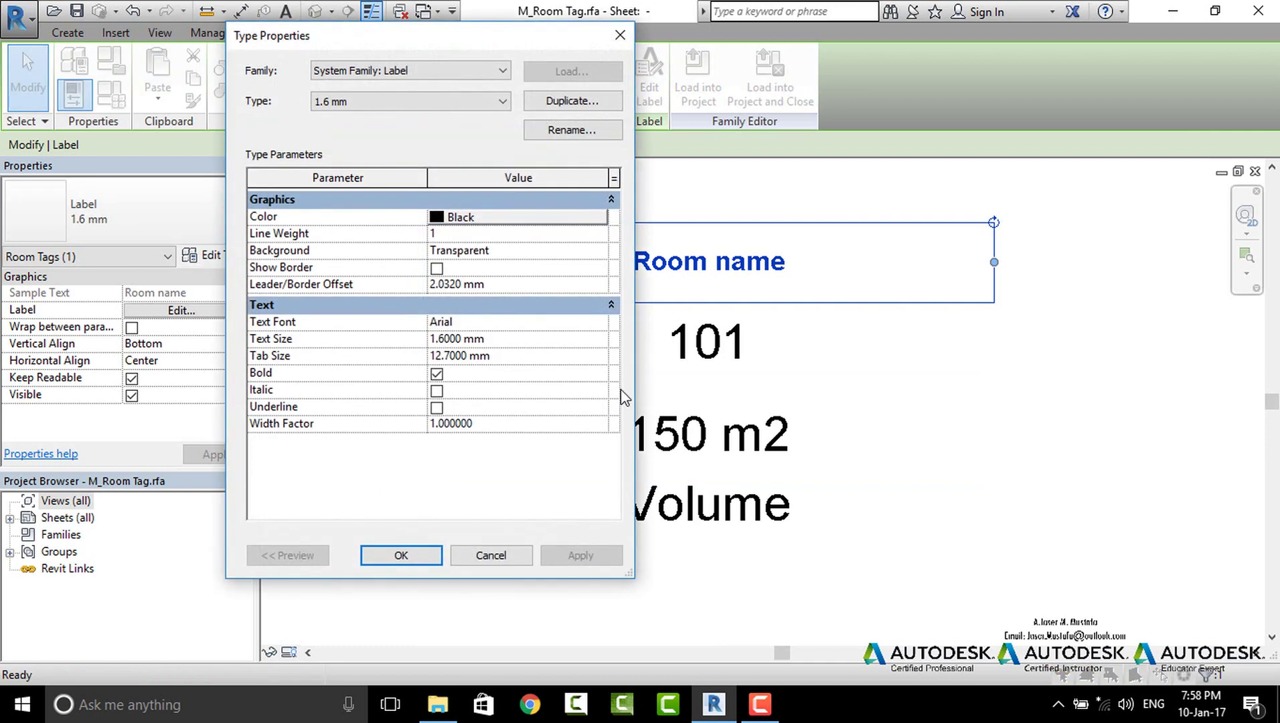
click(482, 426)
text(.7)
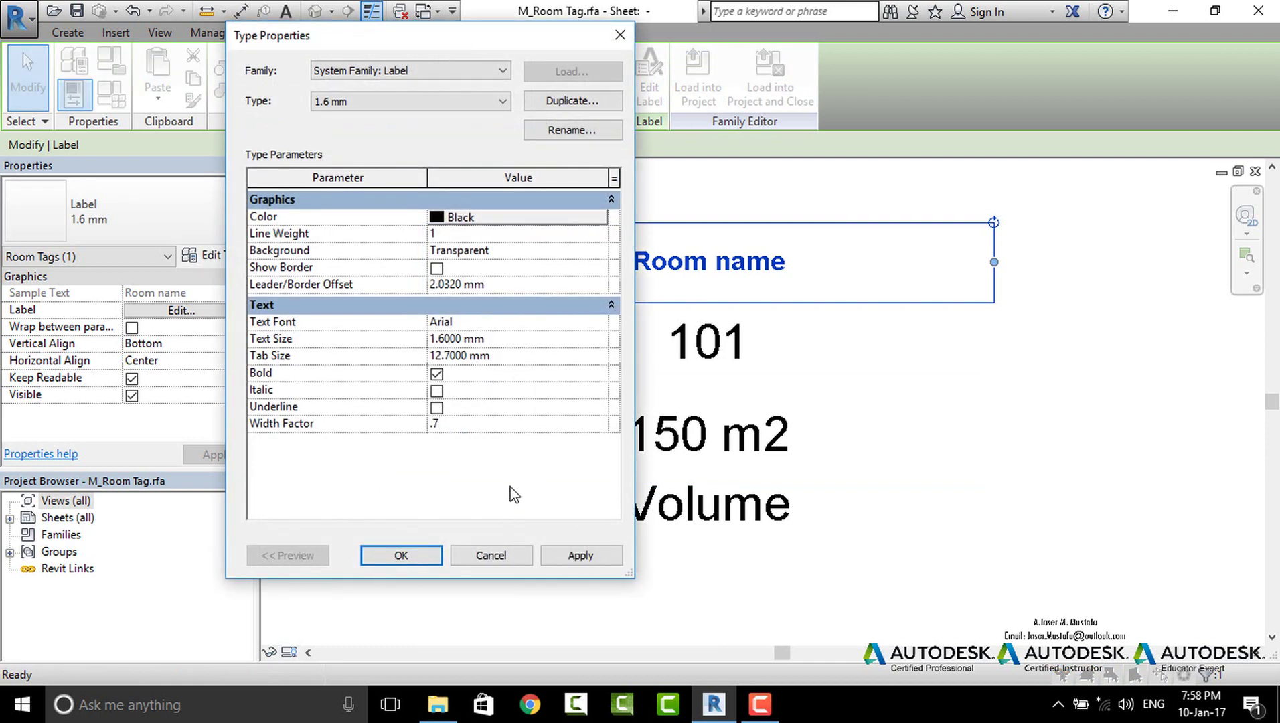
click(581, 553)
click(401, 555)
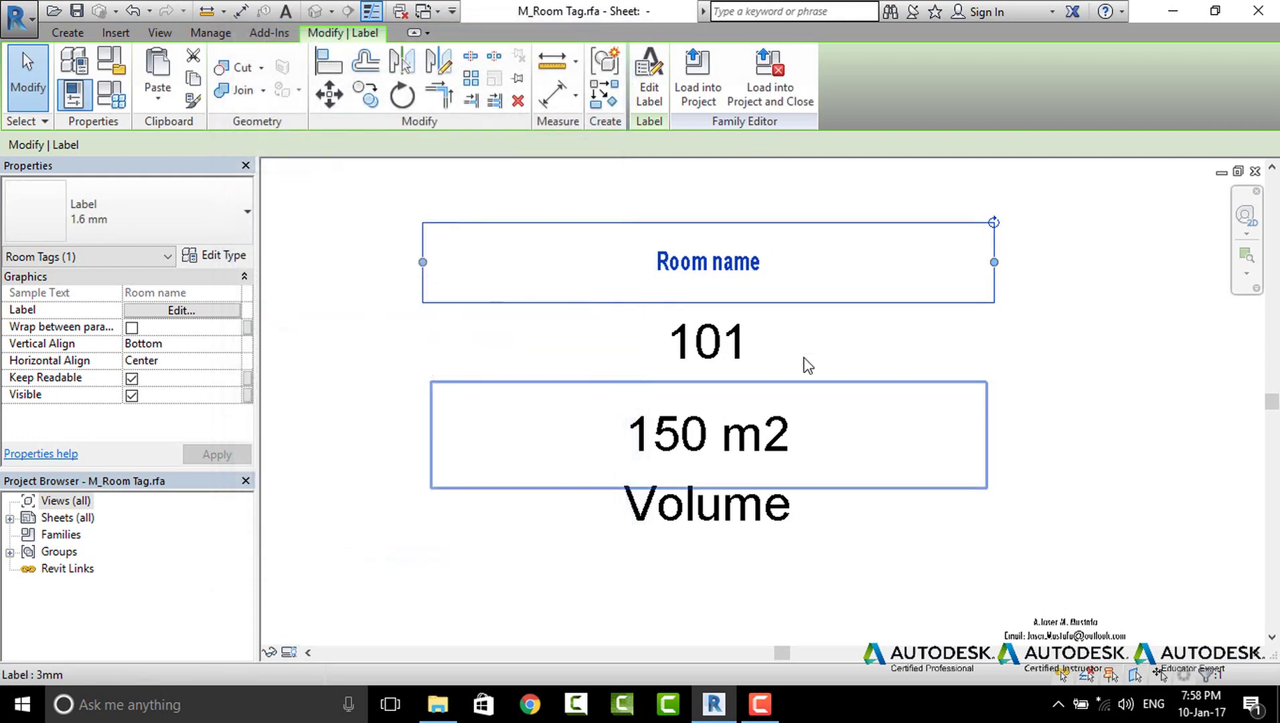
drag(994, 262, 791, 267)
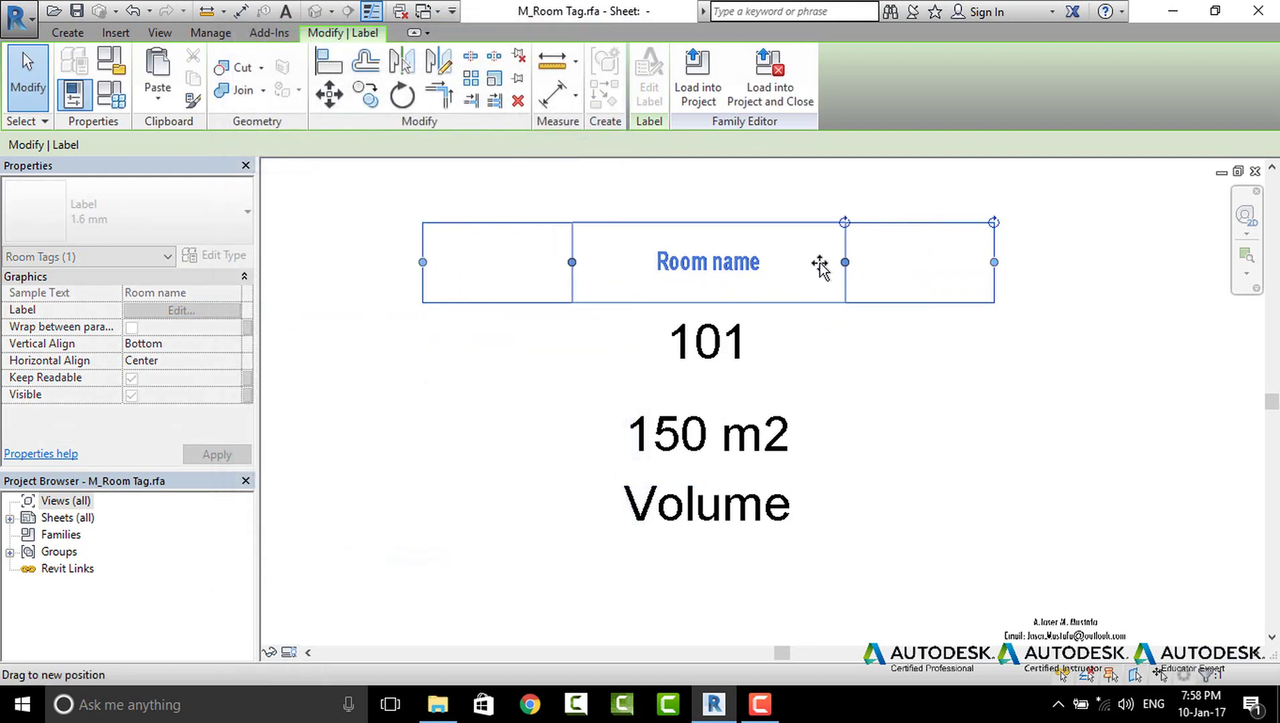
click(837, 357)
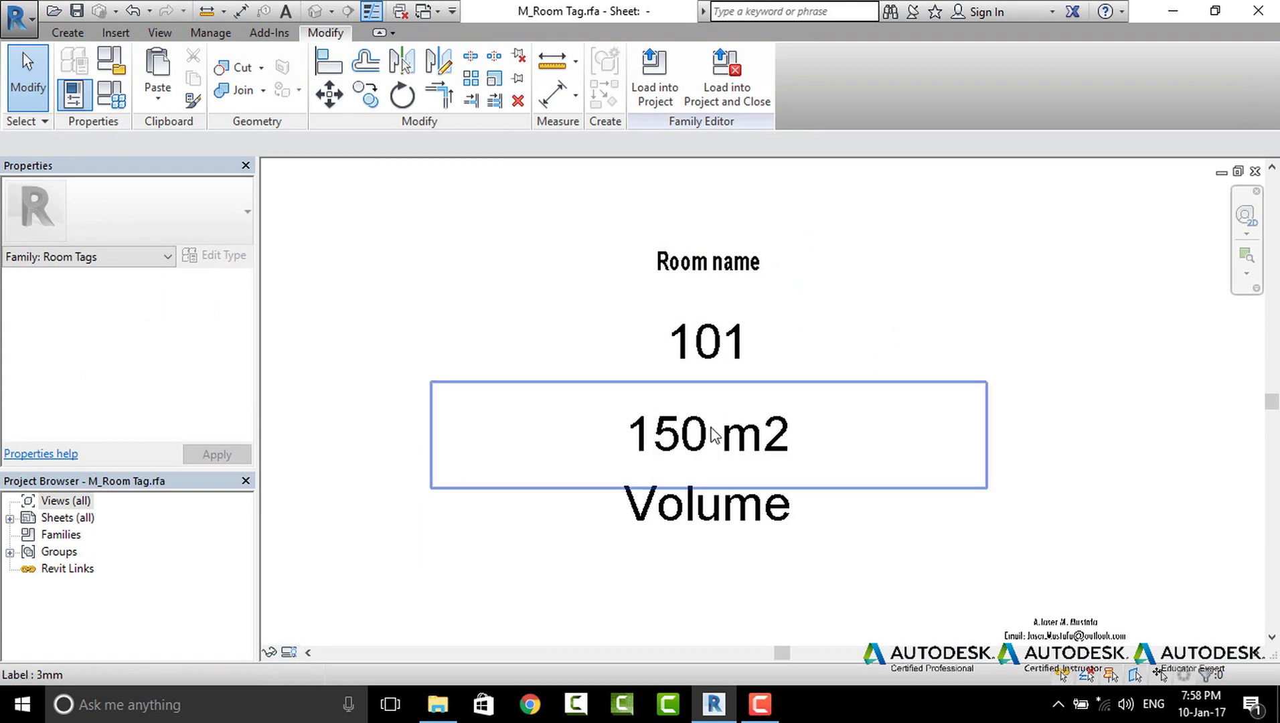
Match the 101, 150 m2 and Volume labels to Room name's 1.6 mm type using MA.
key(m)
key(a)
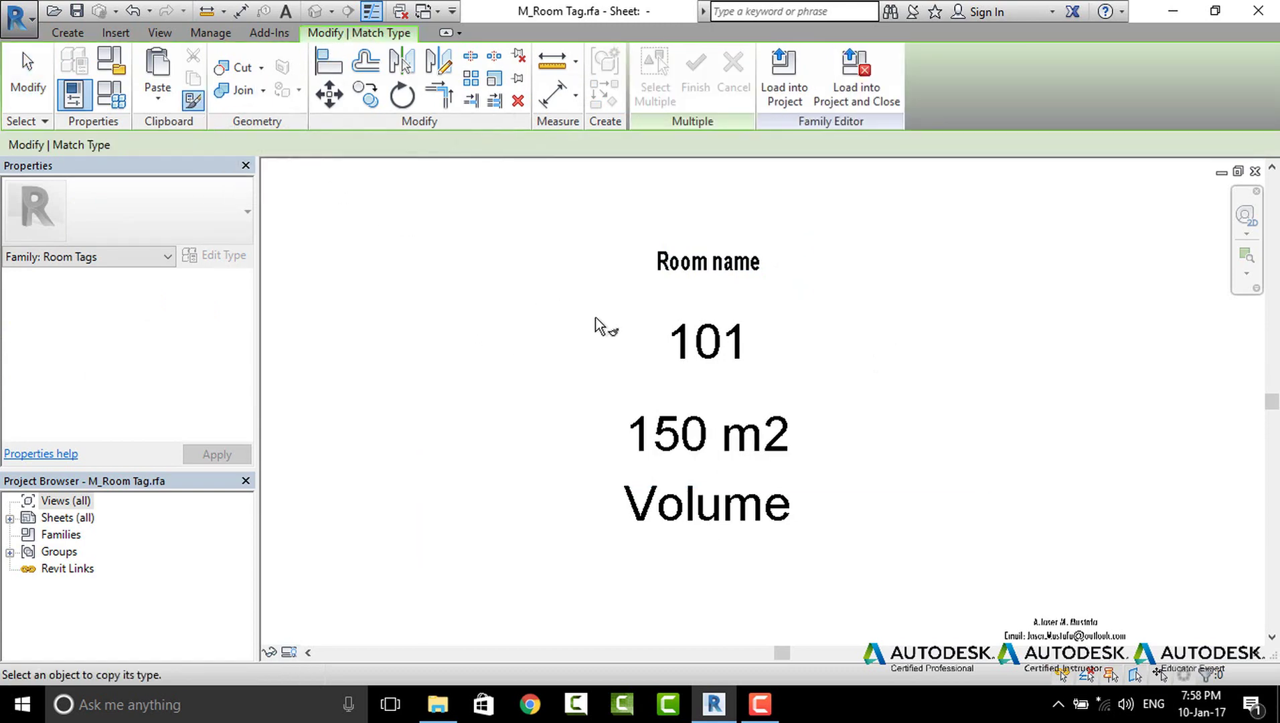
click(689, 275)
click(706, 344)
click(699, 434)
click(706, 498)
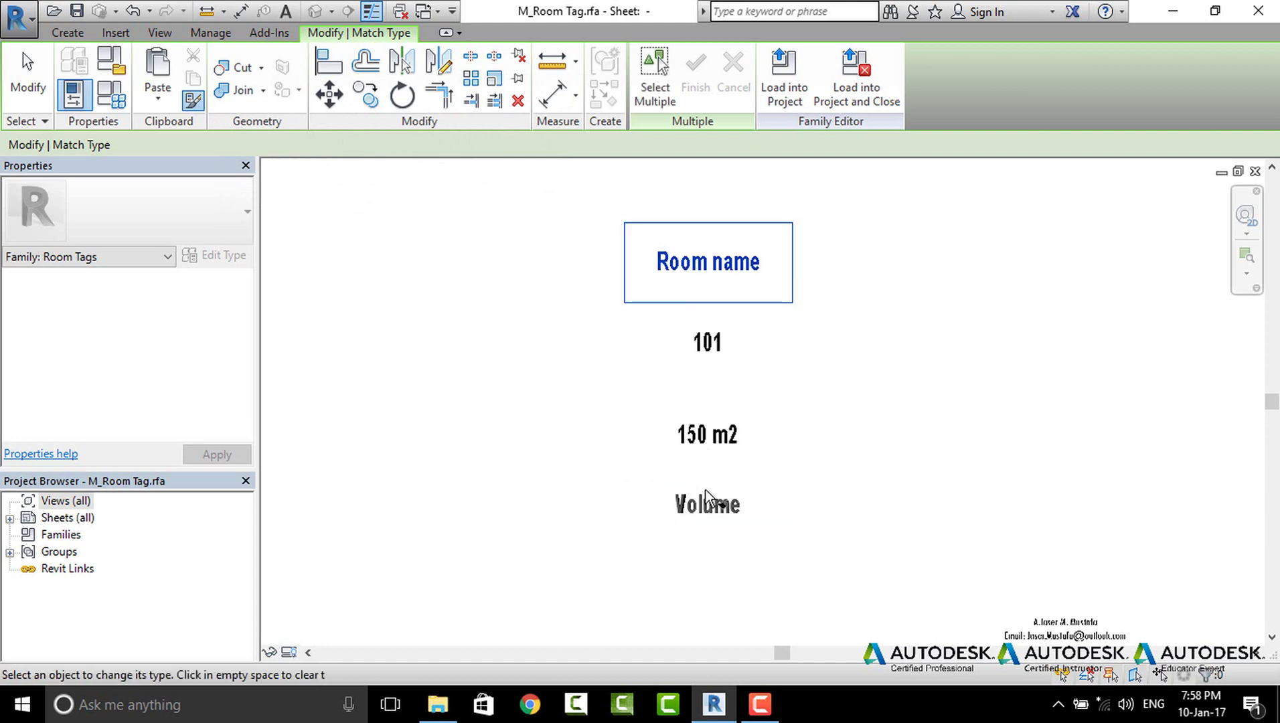
key(Escape)
key(Escape)
Move 101 and 150 m2 up under Room name and narrow their label boxes.
click(709, 351)
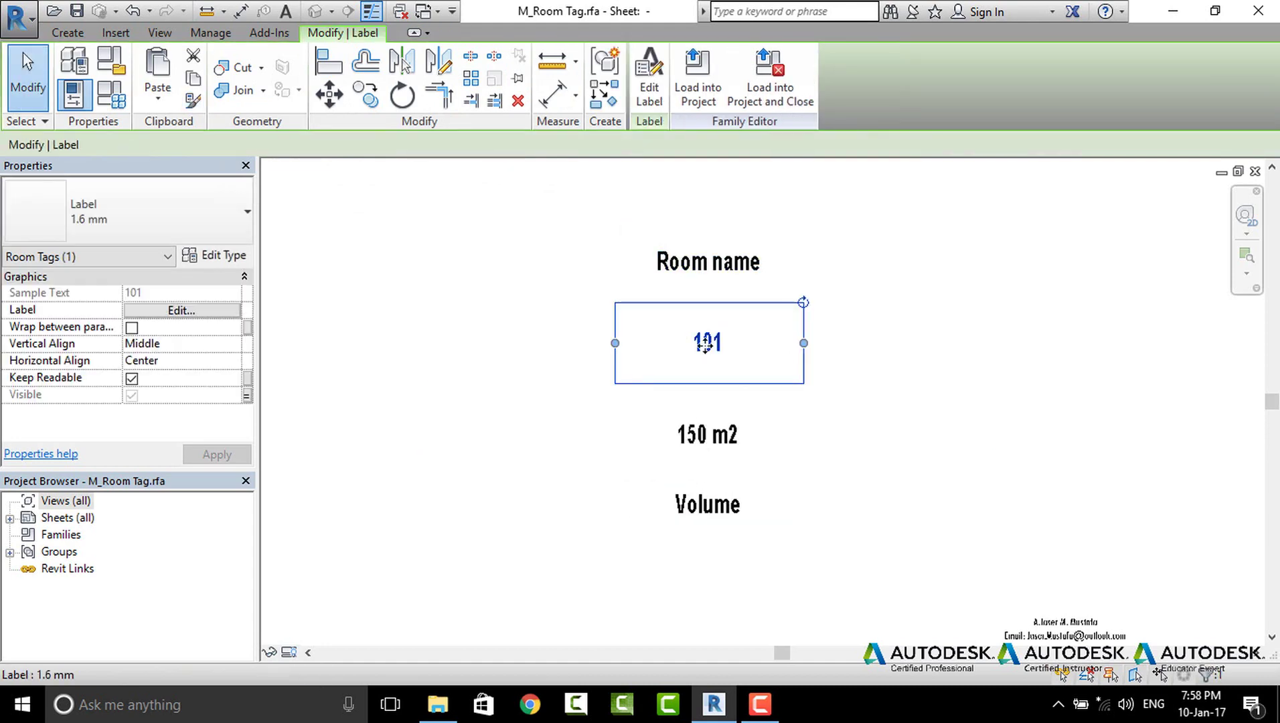
drag(705, 344, 703, 306)
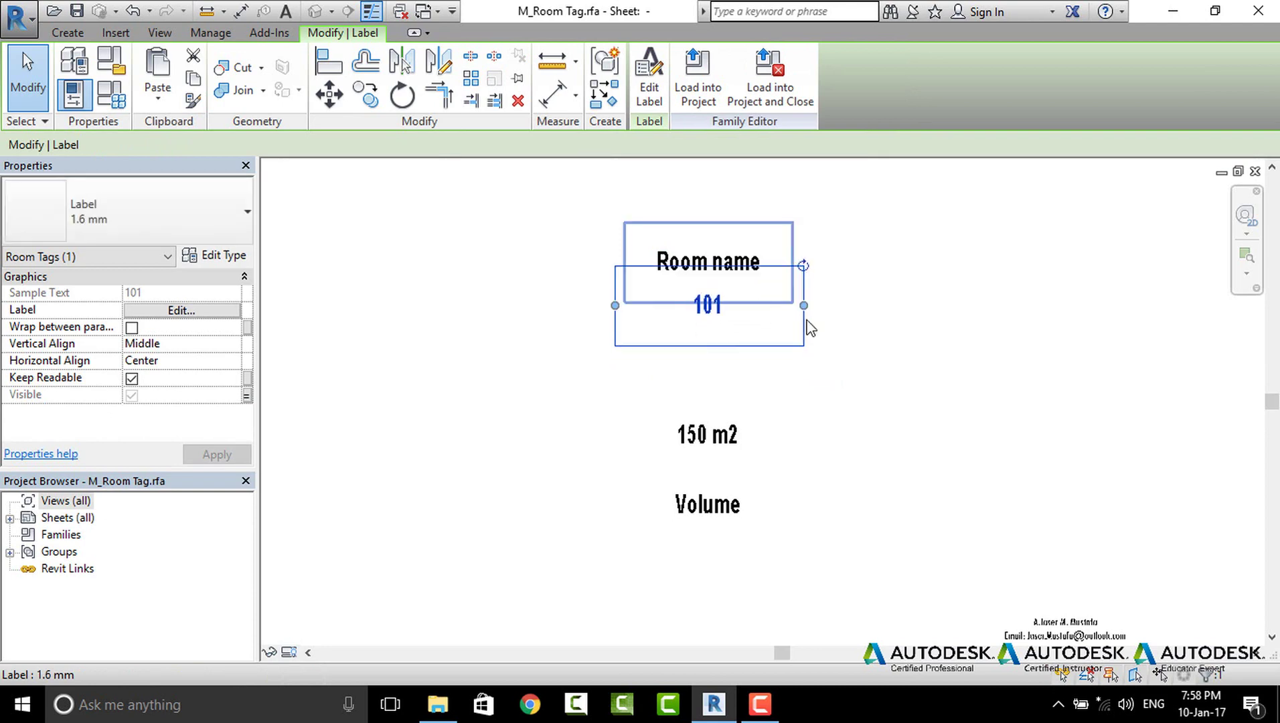
drag(804, 305, 741, 305)
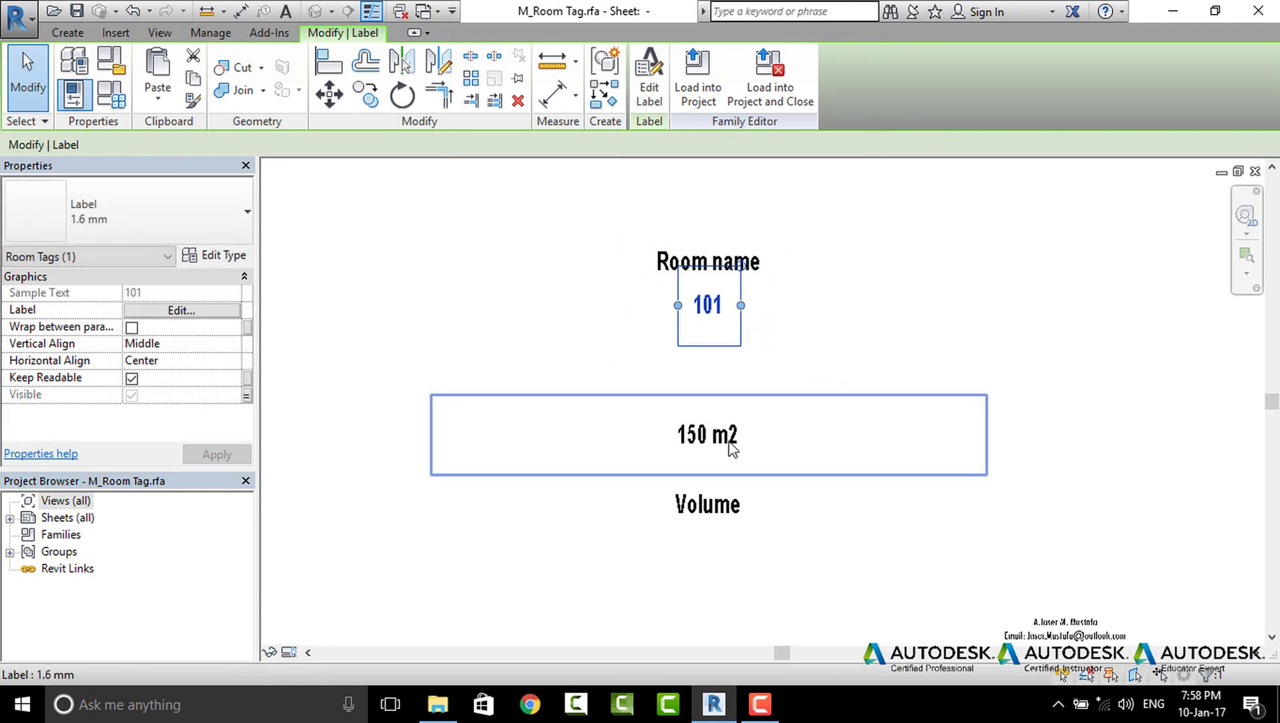
click(732, 448)
ctrl+drag(600, 395, 602, 303)
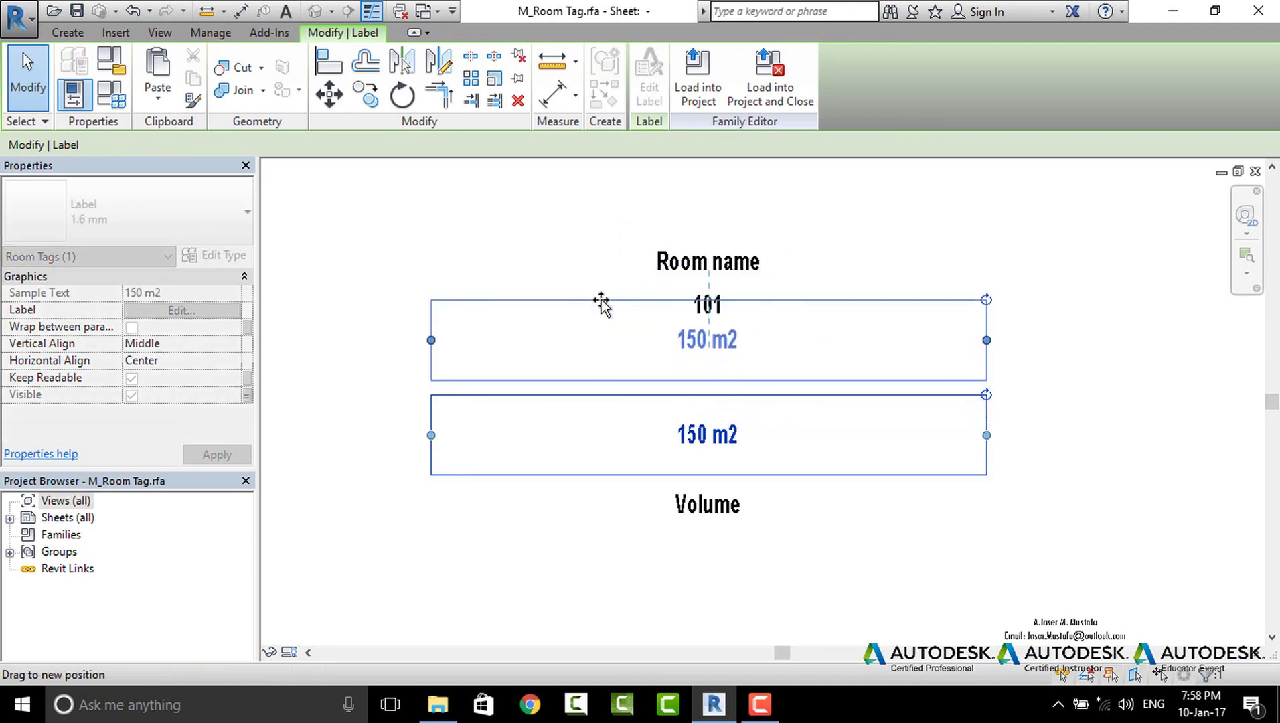
mouse_move(986, 340)
mouse_down()
mouse_move(760, 313)
mouse_move(774, 342)
mouse_move(790, 342)
mouse_up()
Move the Volume label up under 150 m2 and narrow its box.
click(740, 506)
drag(697, 487, 781, 385)
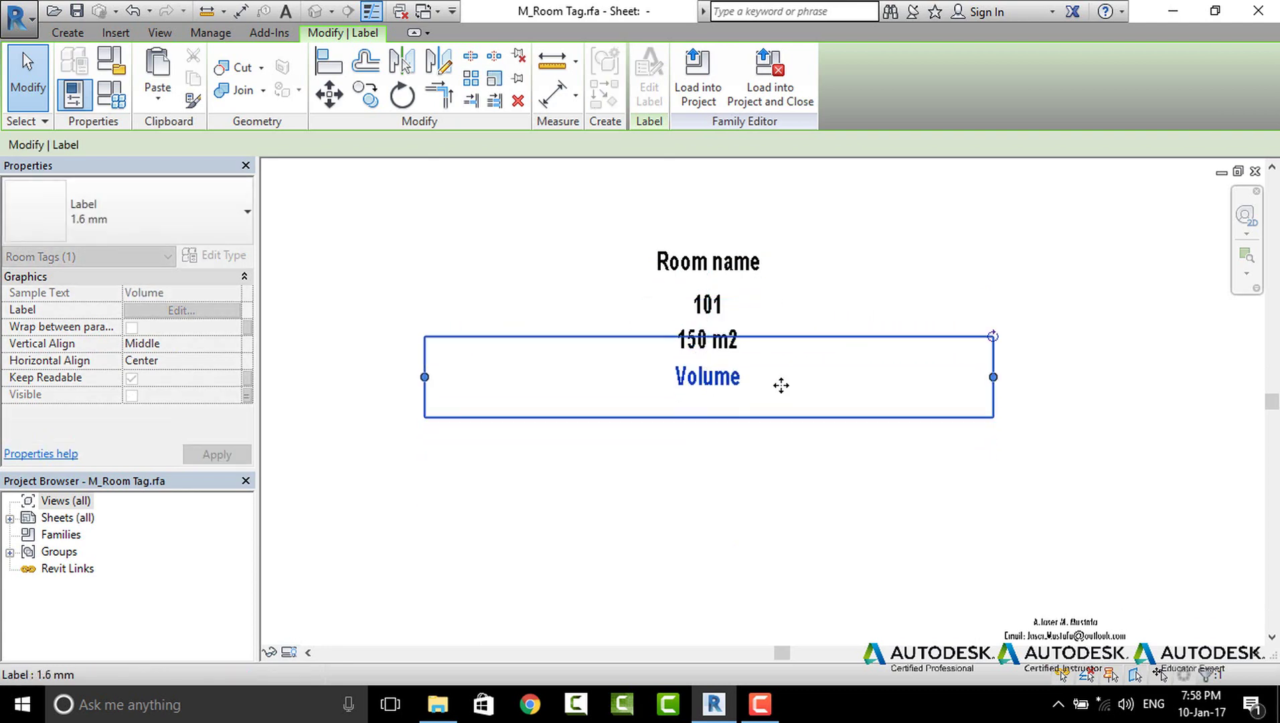
drag(993, 377, 769, 372)
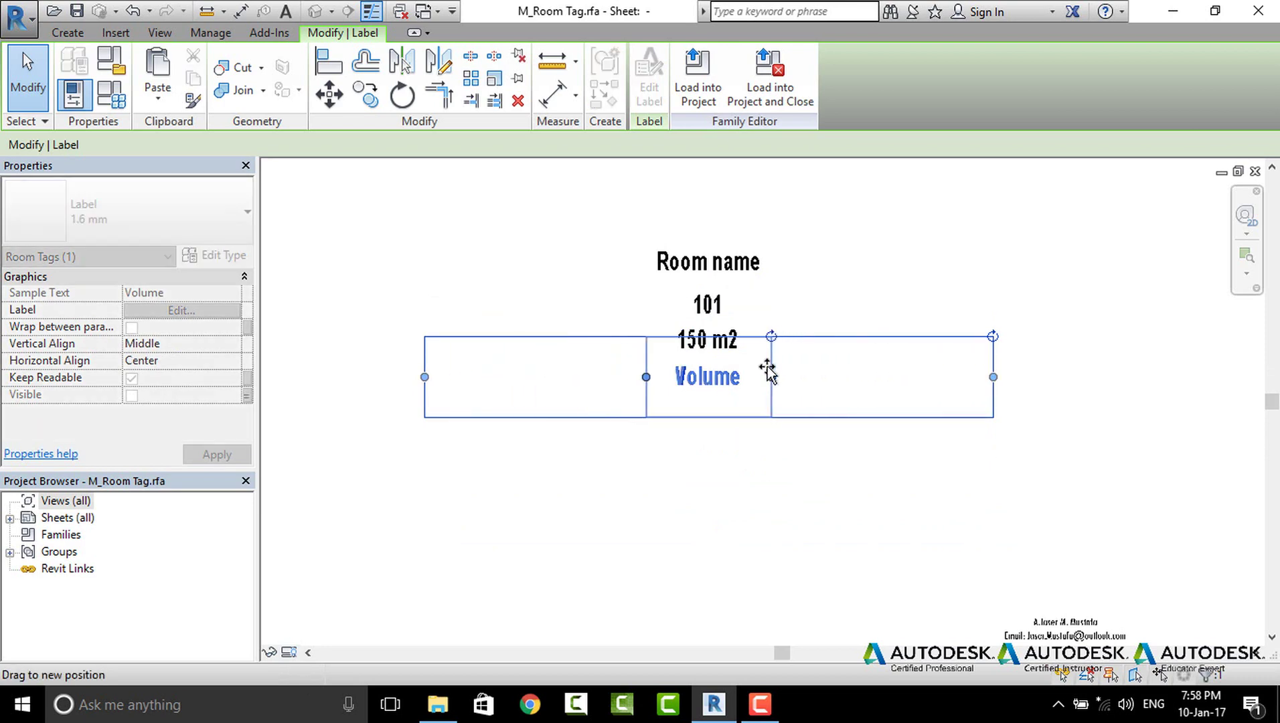
click(788, 474)
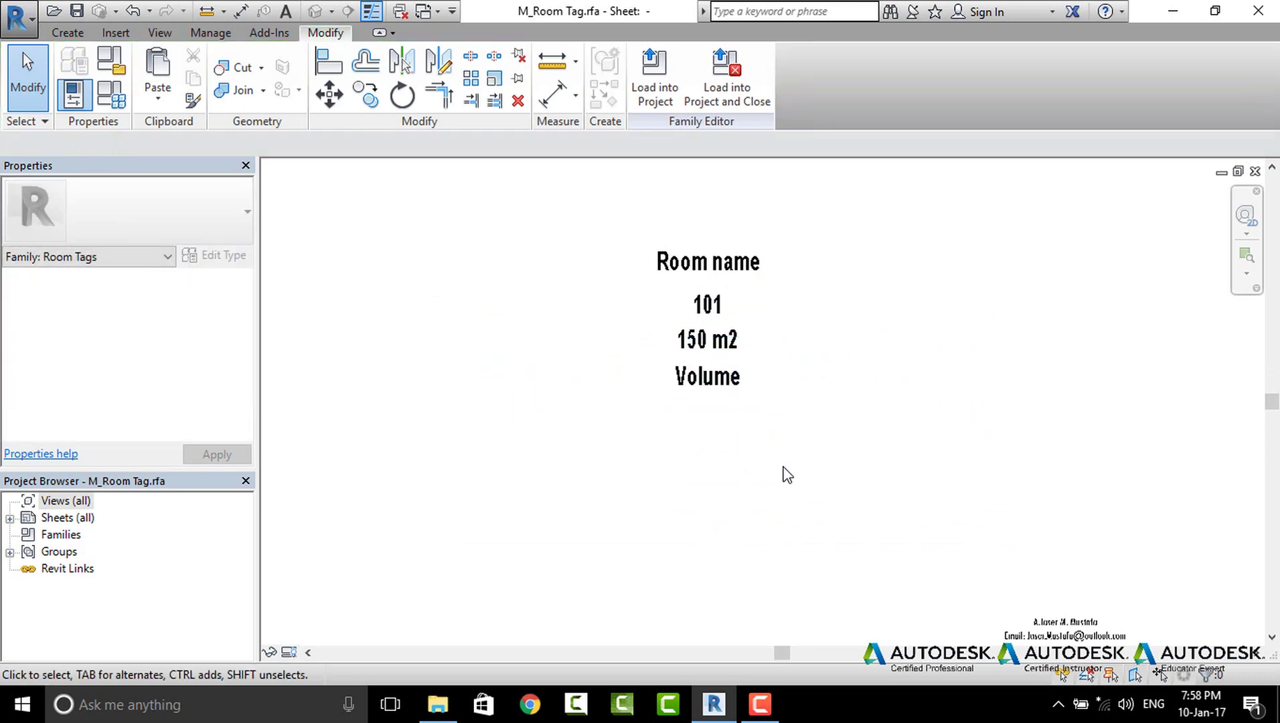
Copy the Volume label with CC to a spot below the original.
click(728, 401)
key(c)
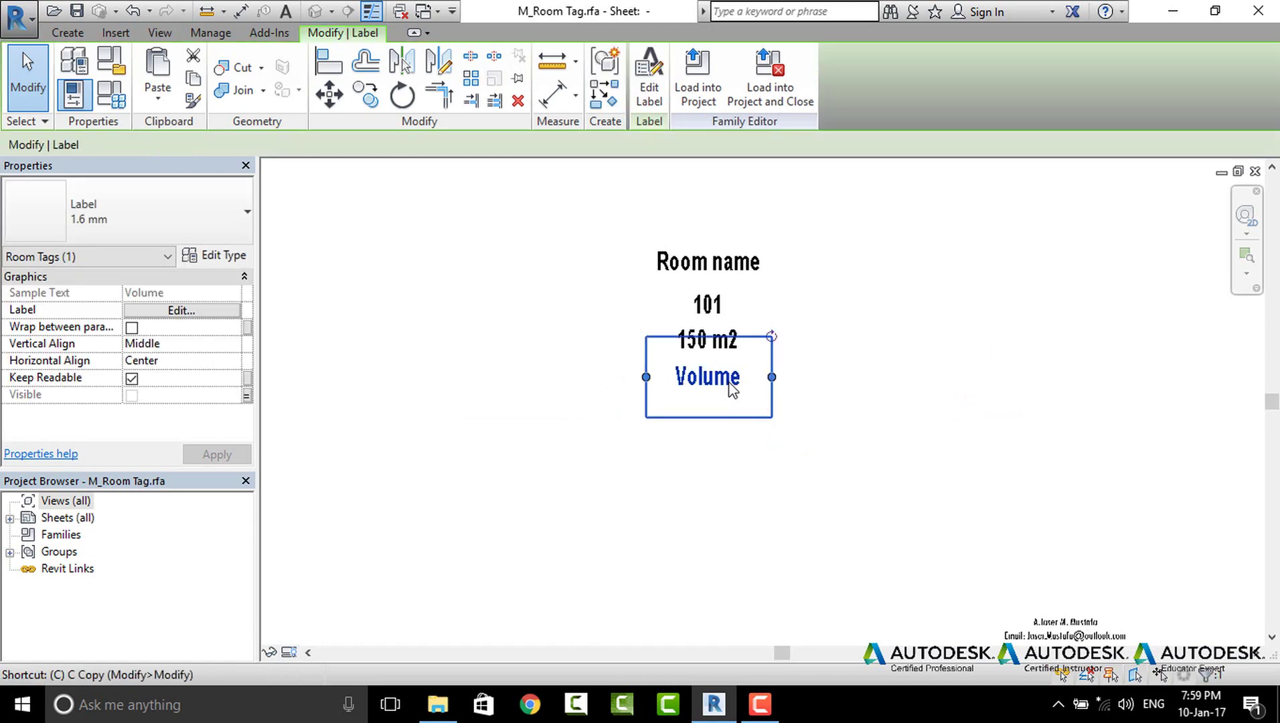
key(c)
click(731, 390)
click(730, 473)
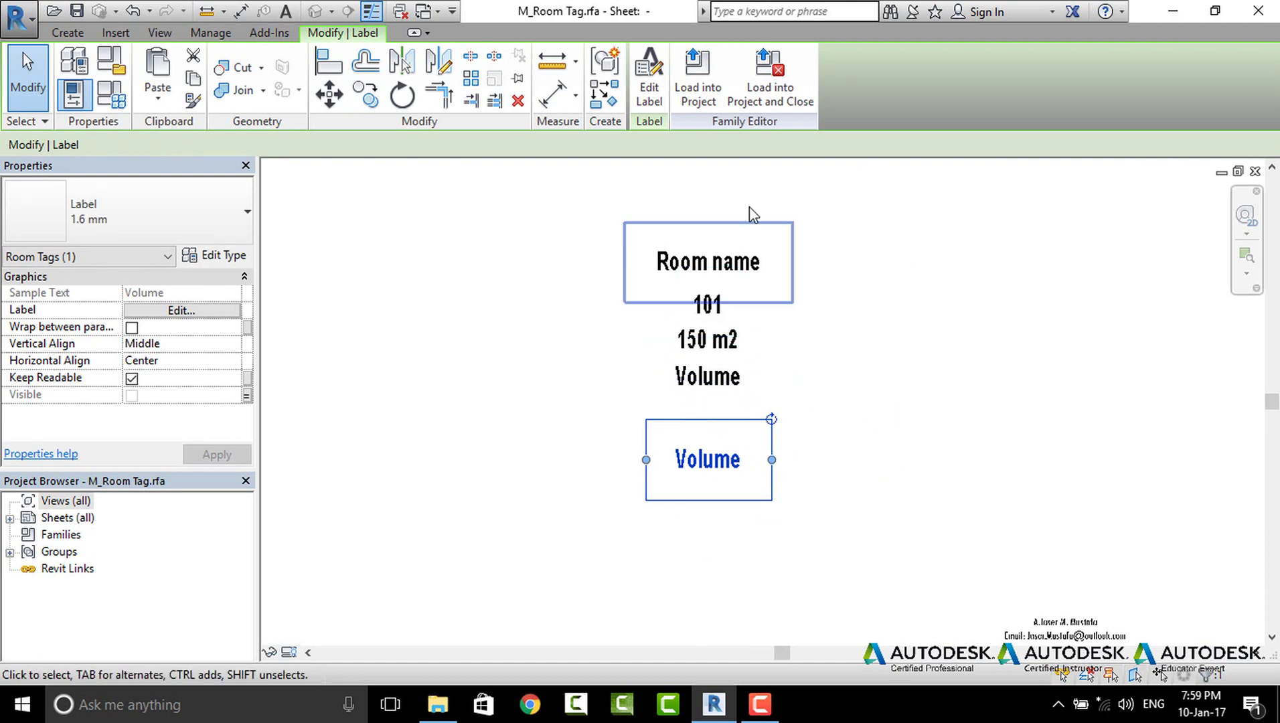
Add Department to the copied label's parameters and nudge the label up slightly.
click(649, 79)
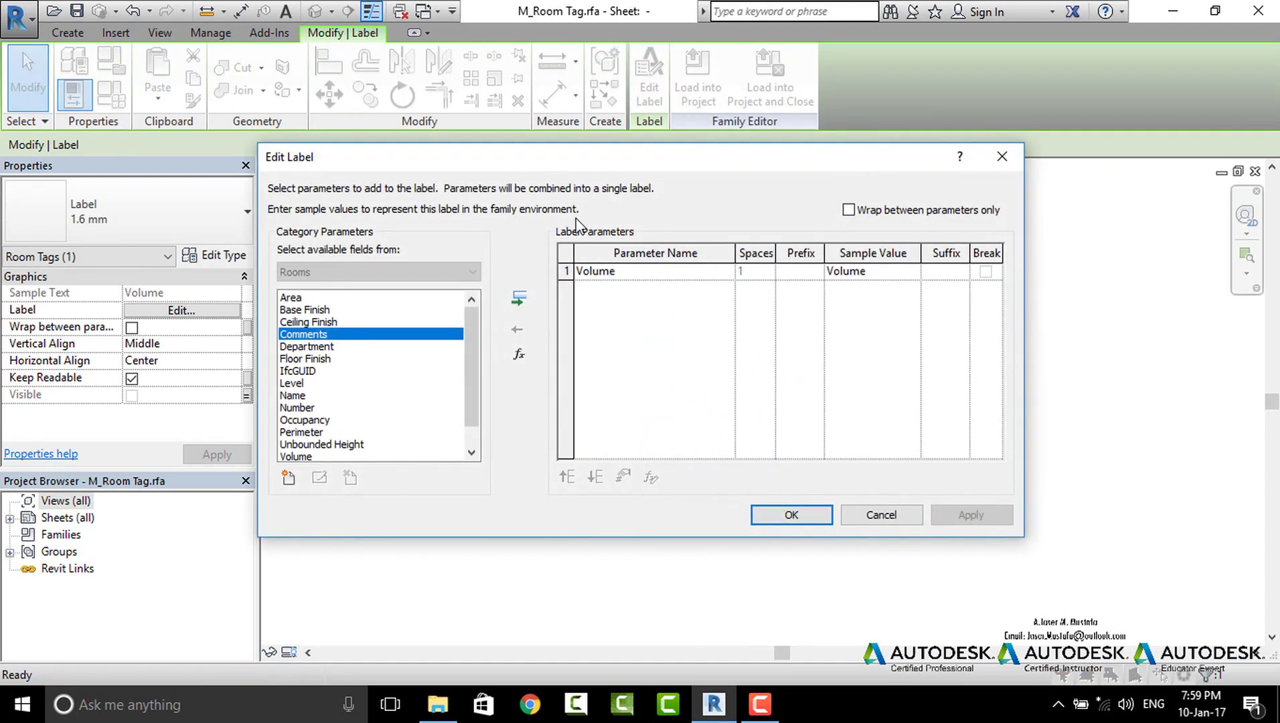
drag(590, 168, 396, 195)
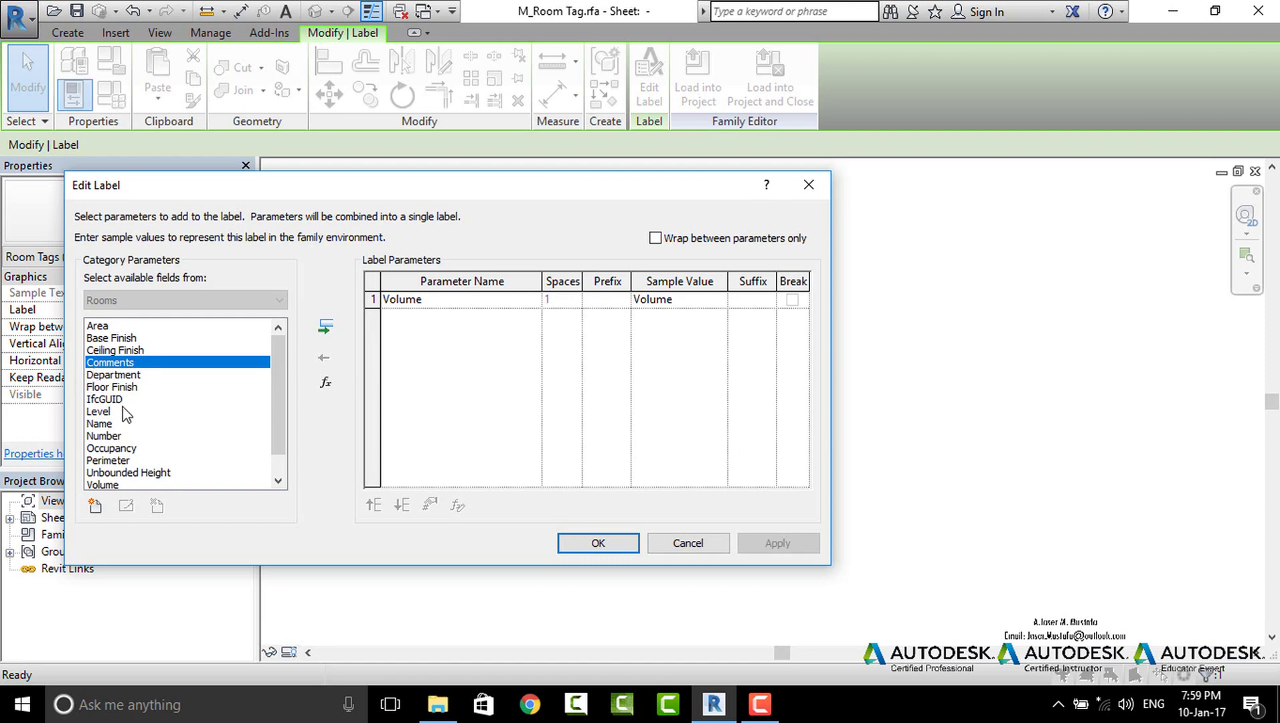
click(129, 376)
click(326, 327)
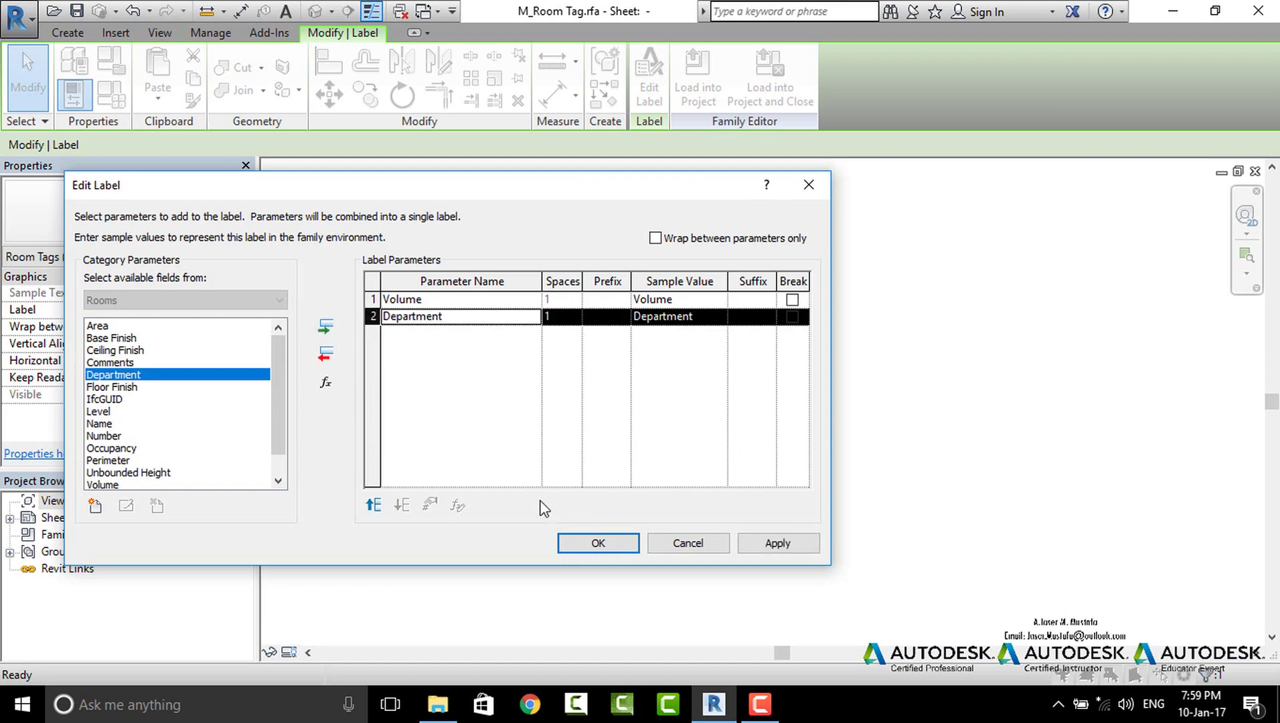
click(588, 542)
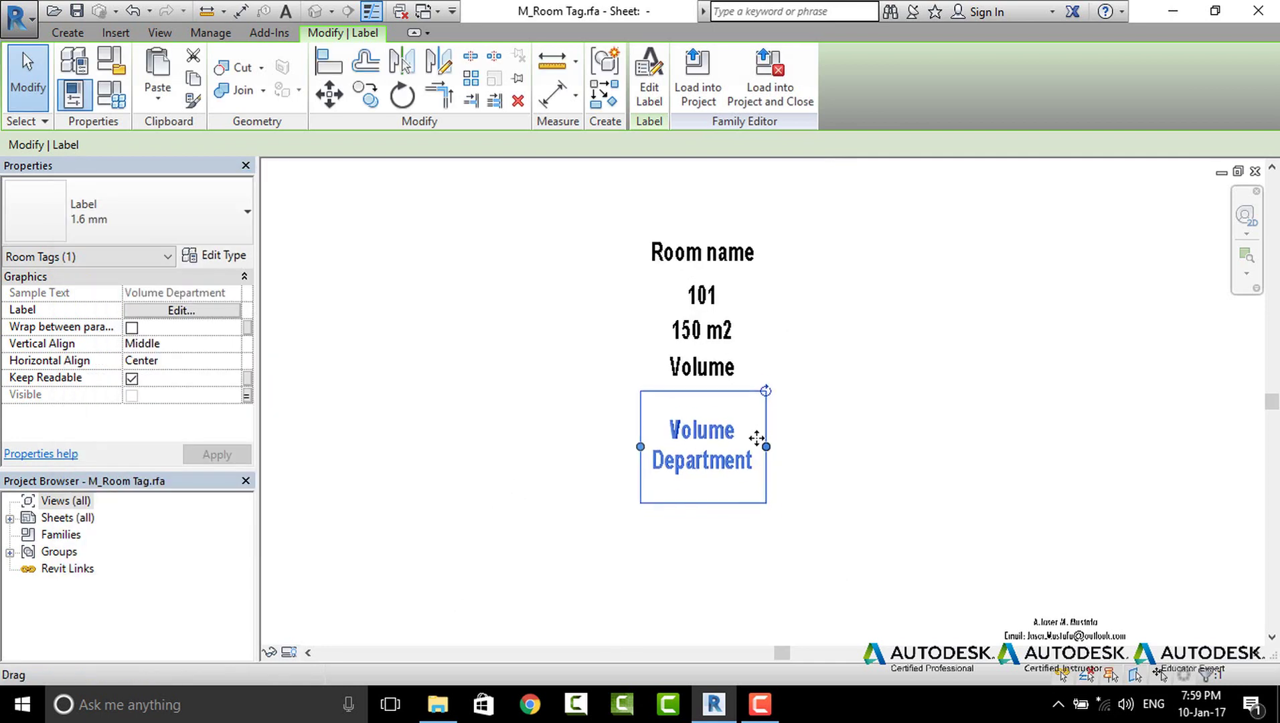
drag(735, 457, 736, 425)
click(651, 608)
Load the edited M_Room Tag family into the rand b.rvt project.
click(18, 17)
mouse_move(68, 235)
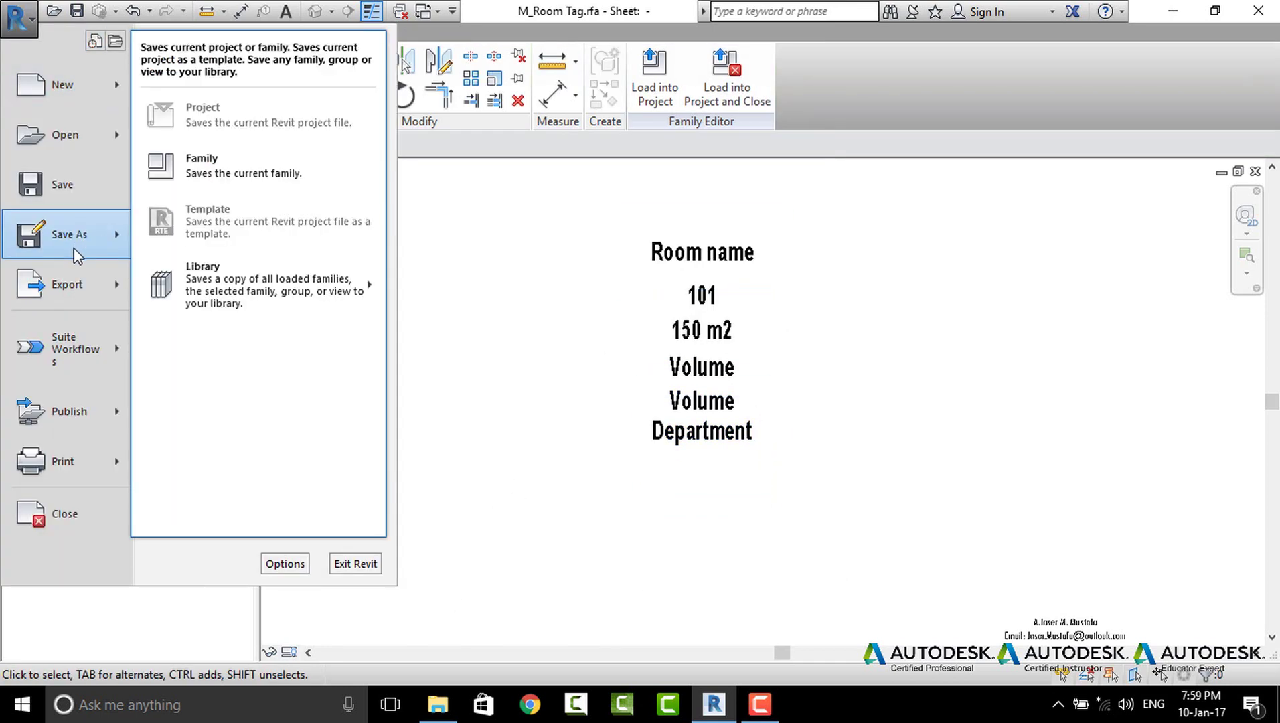
click(654, 74)
click(520, 265)
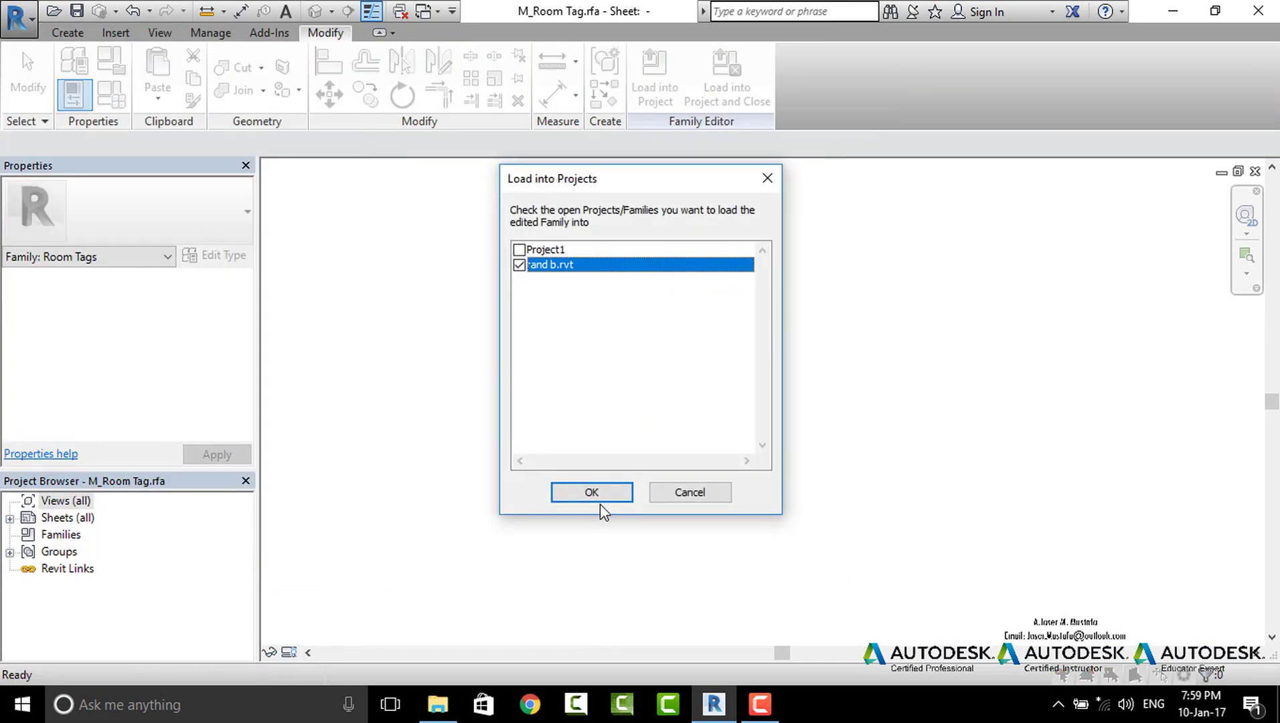
click(592, 493)
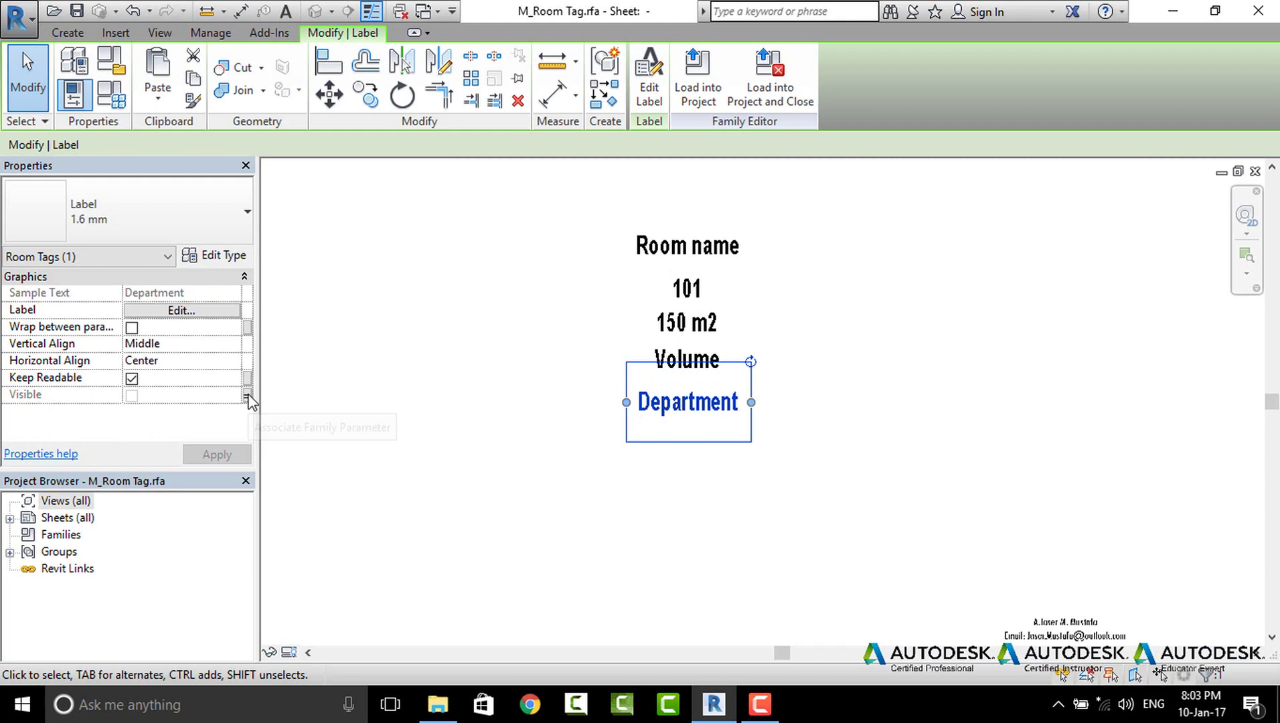
Begin linking the label's visibility to a new parameter, then cancel it.
click(246, 396)
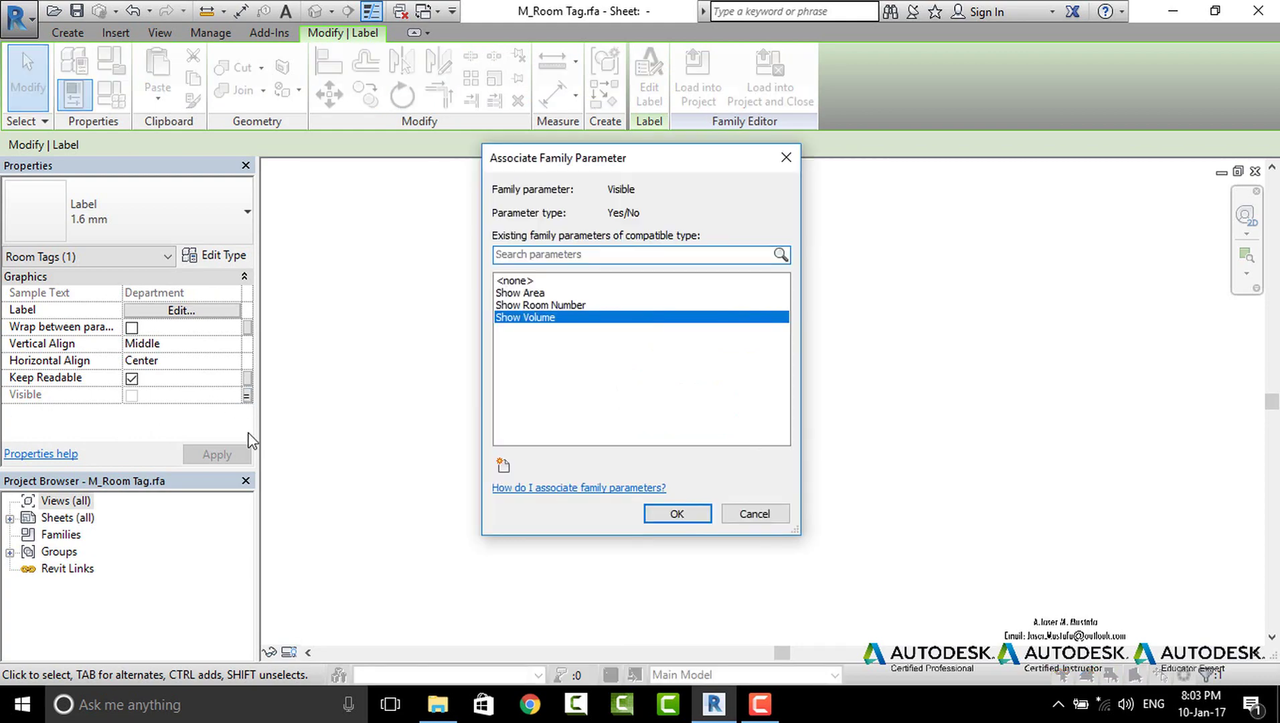
click(498, 464)
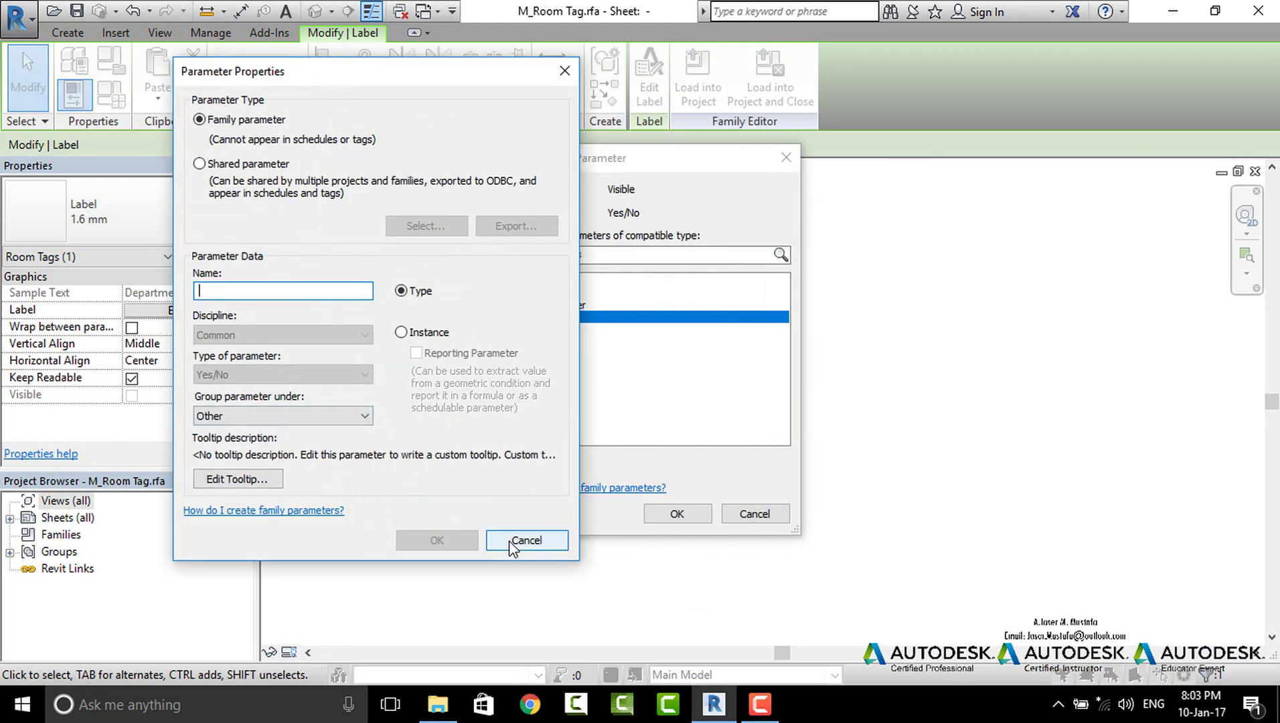
click(519, 541)
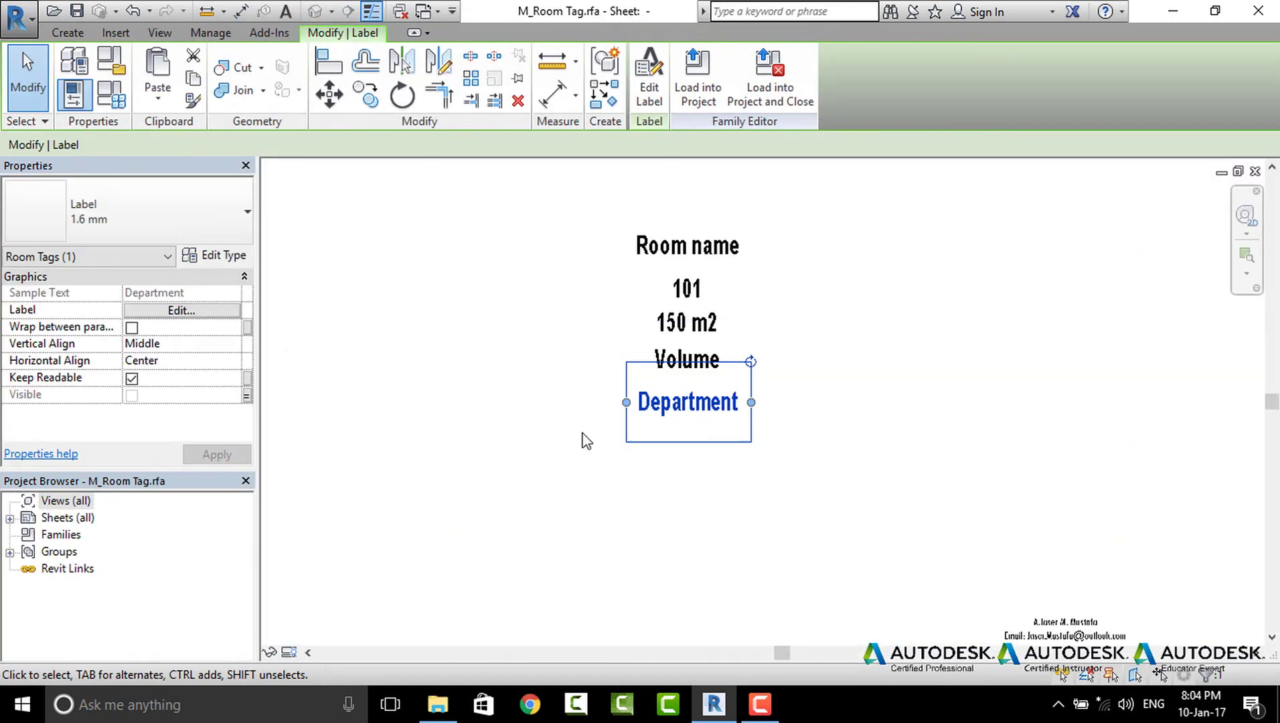
Start a shared parameter for the label's visibility and create a 'tags' shared parameter file.
click(246, 395)
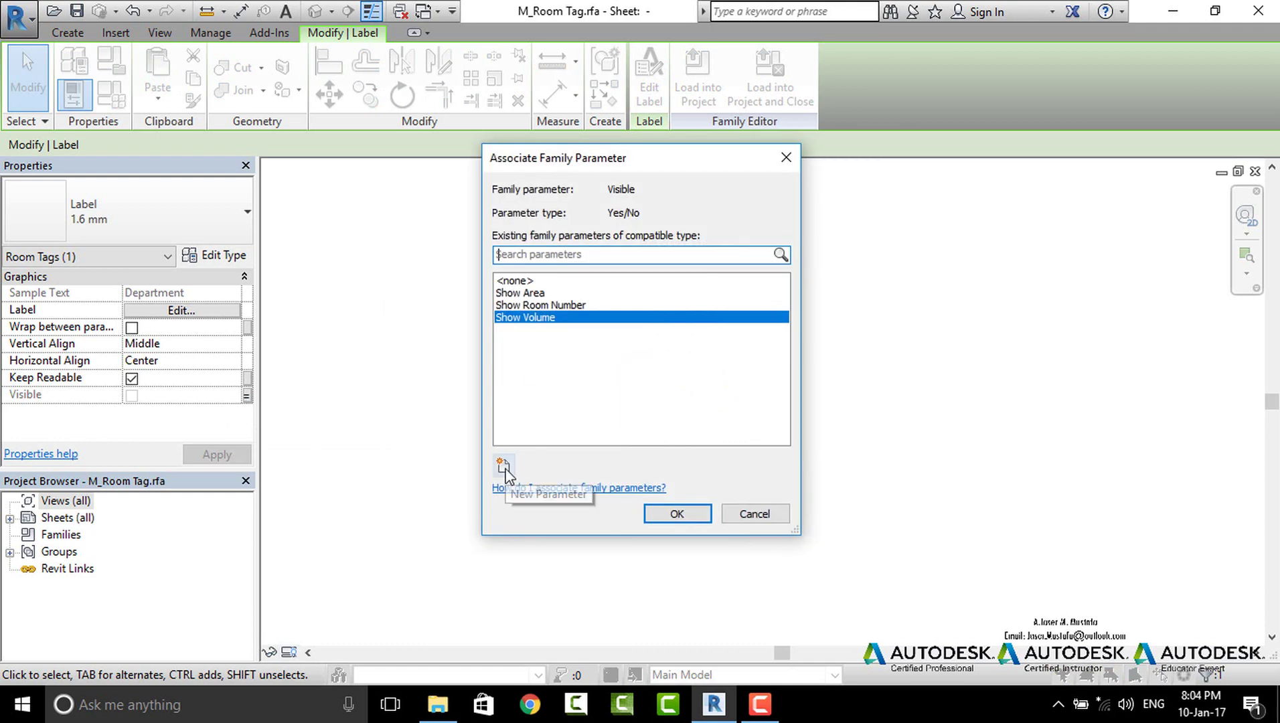
click(503, 466)
click(235, 165)
click(402, 228)
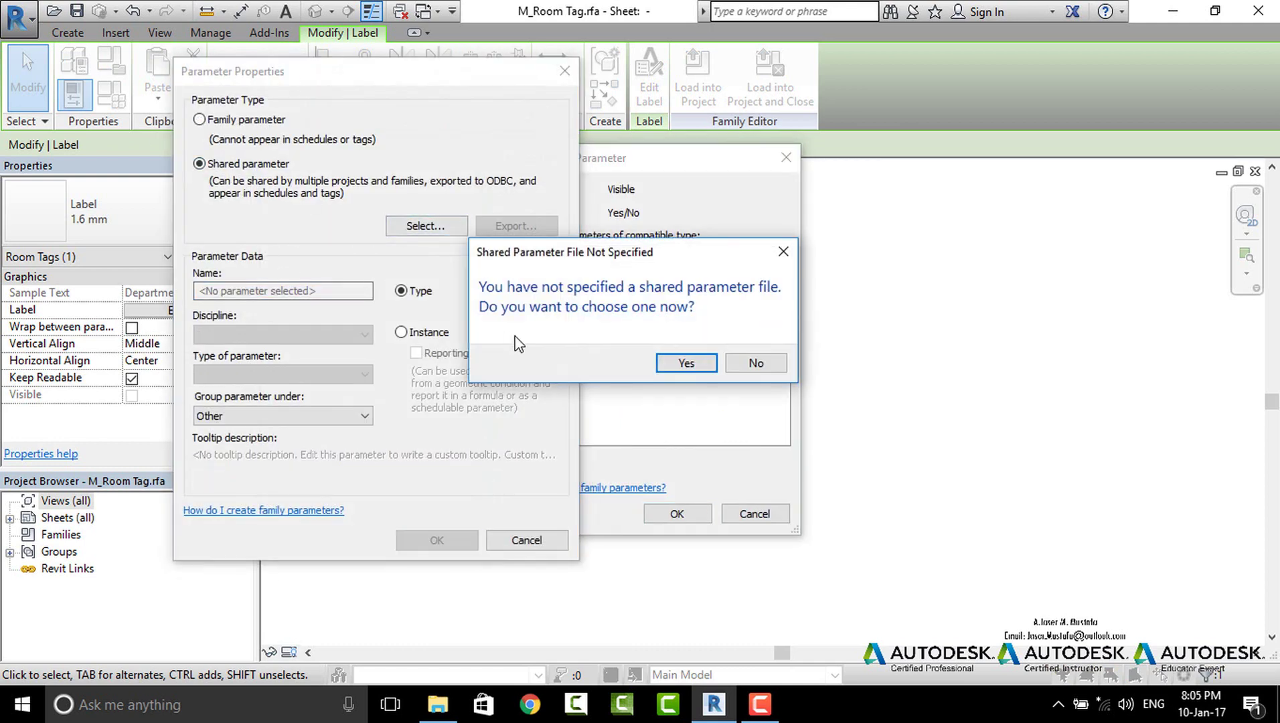
click(676, 362)
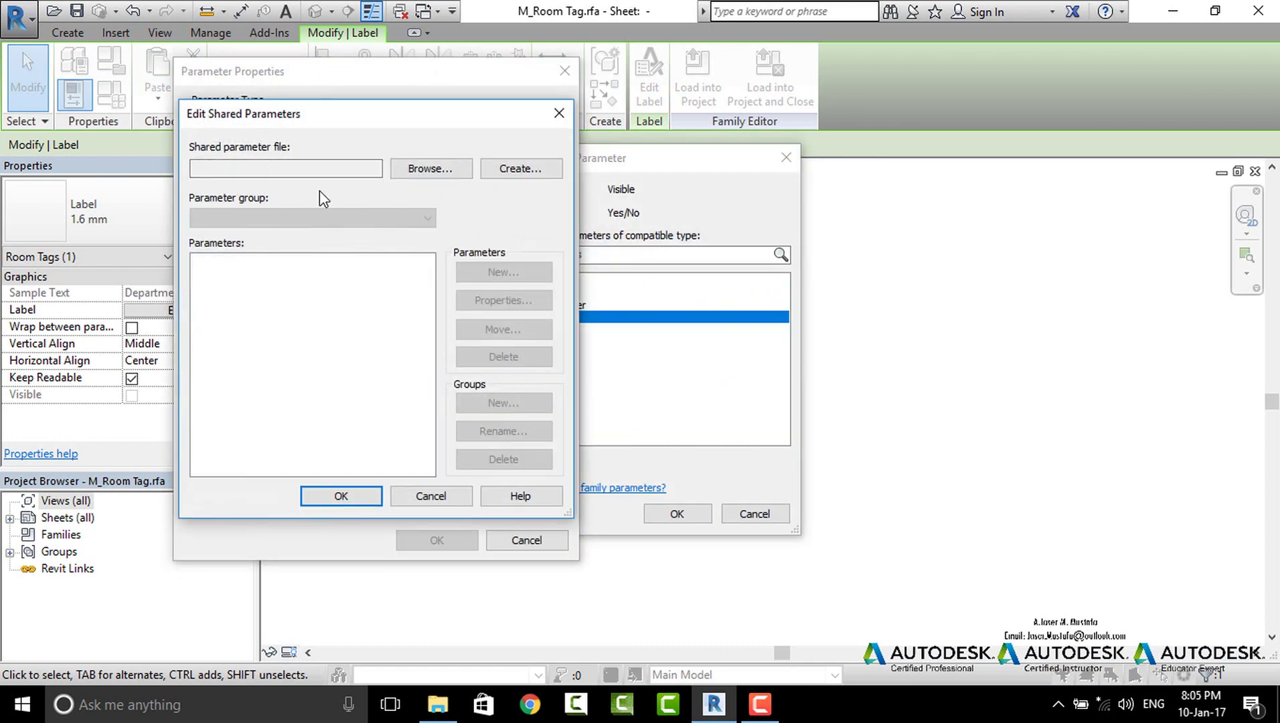
click(520, 168)
text(tags)
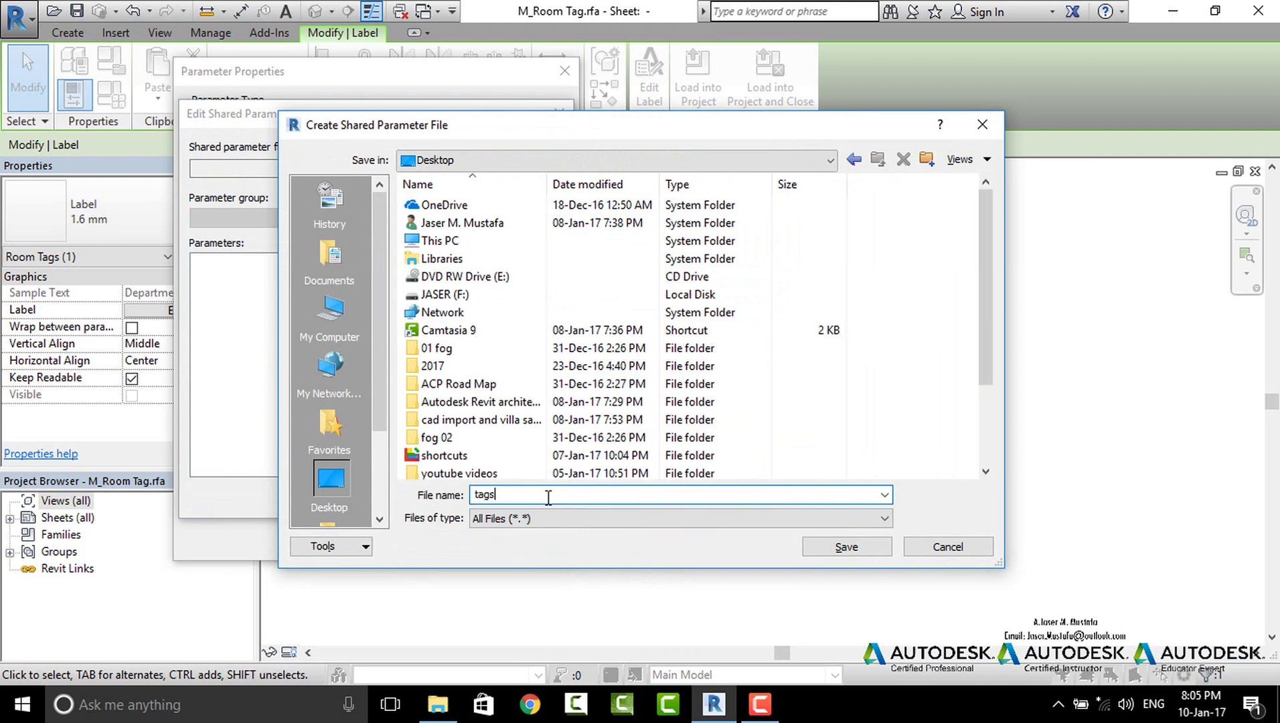
key(Return)
text(co)
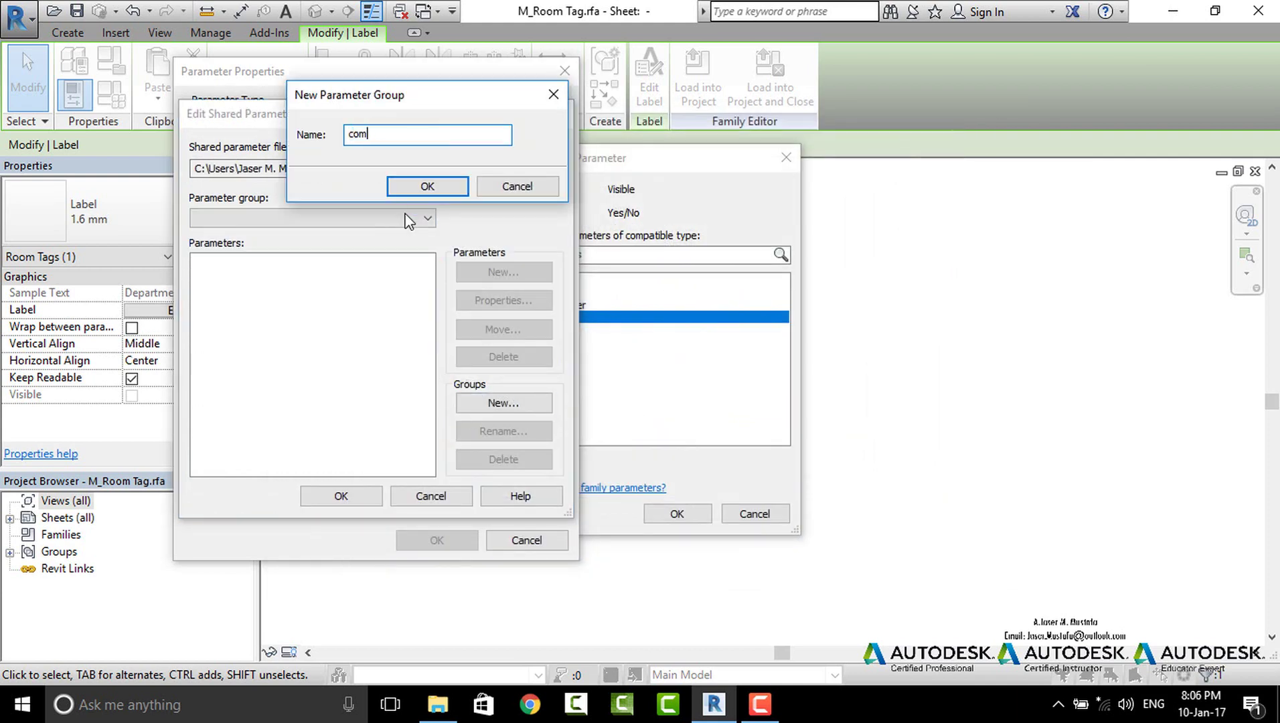
Add group 'common' with Yes/No parameter 'department' and tie the label's visibility to it.
text(mon)
key(Return)
click(352, 501)
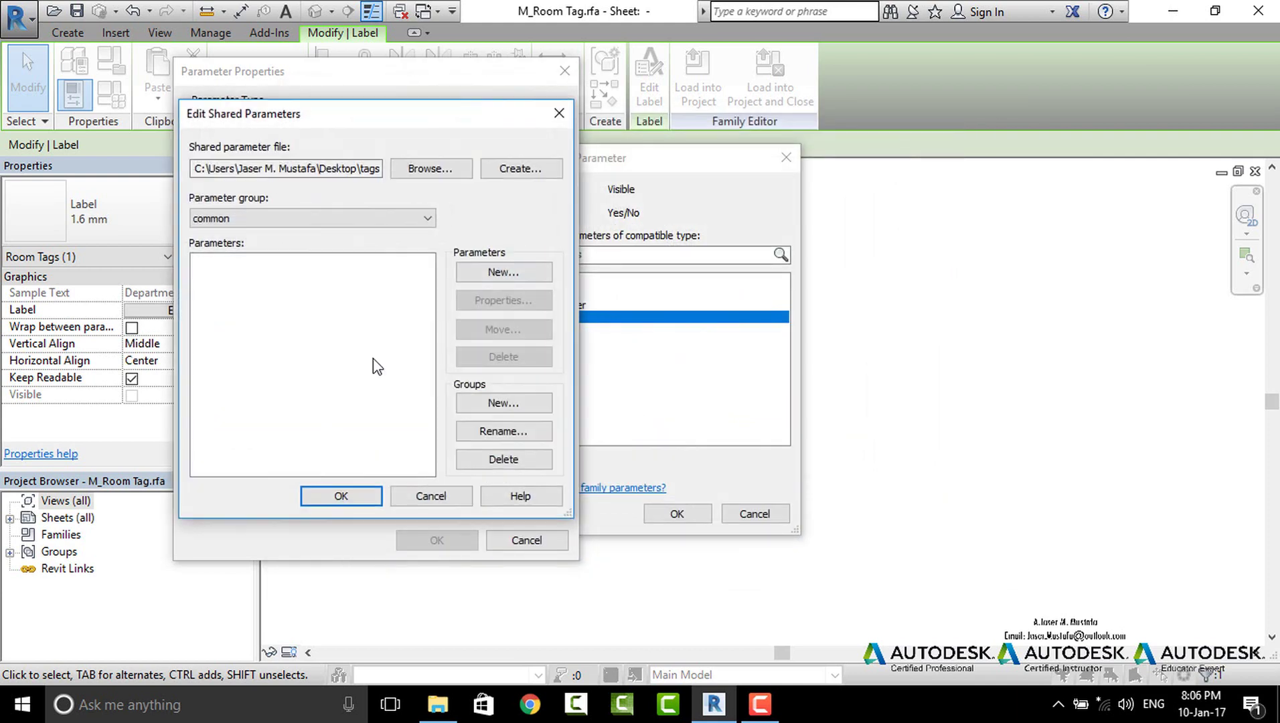
click(504, 272)
text(department)
click(295, 319)
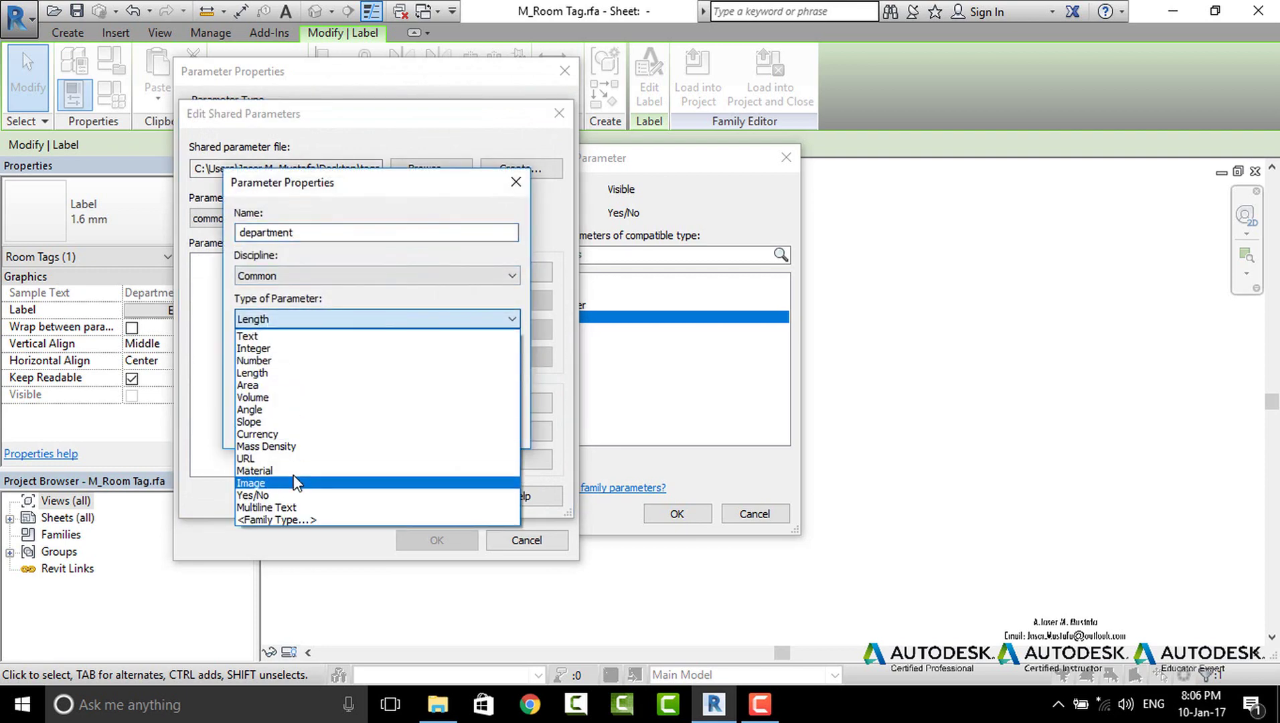
click(295, 496)
click(385, 422)
click(351, 501)
click(323, 474)
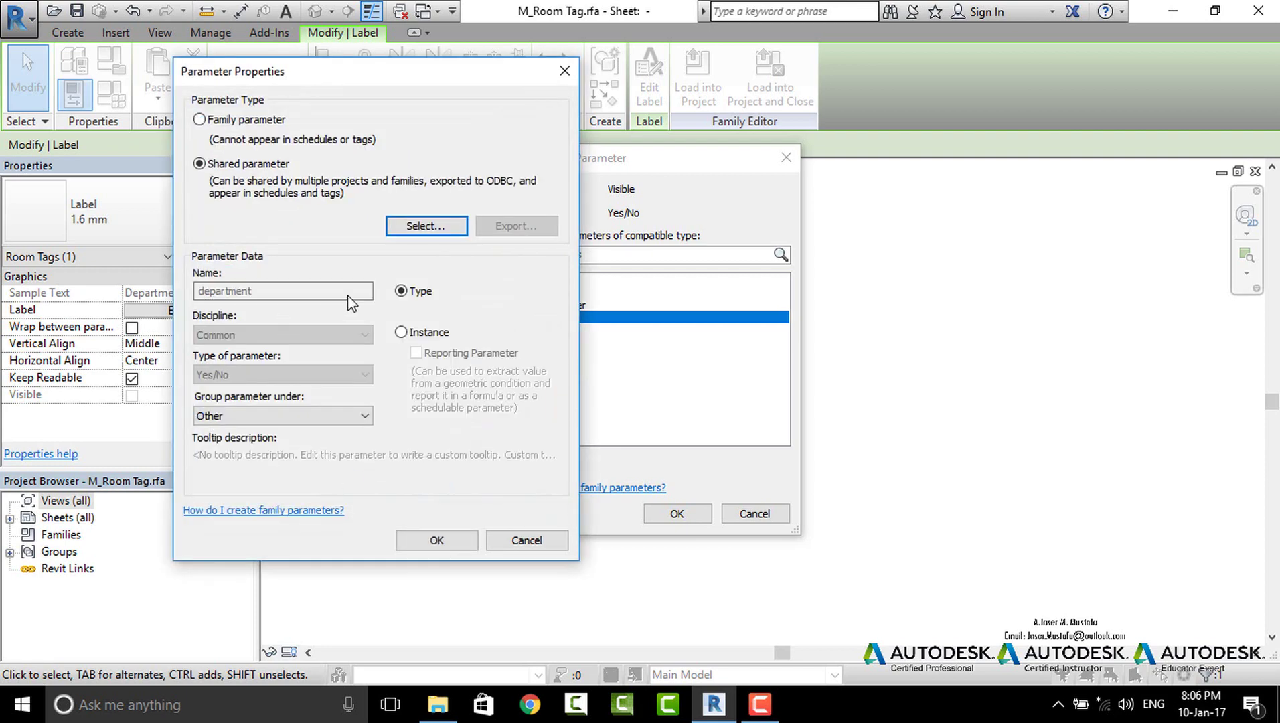
click(436, 540)
key(Return)
Load the updated room tag family into the project, overwriting the existing version.
key(f)
key(t)
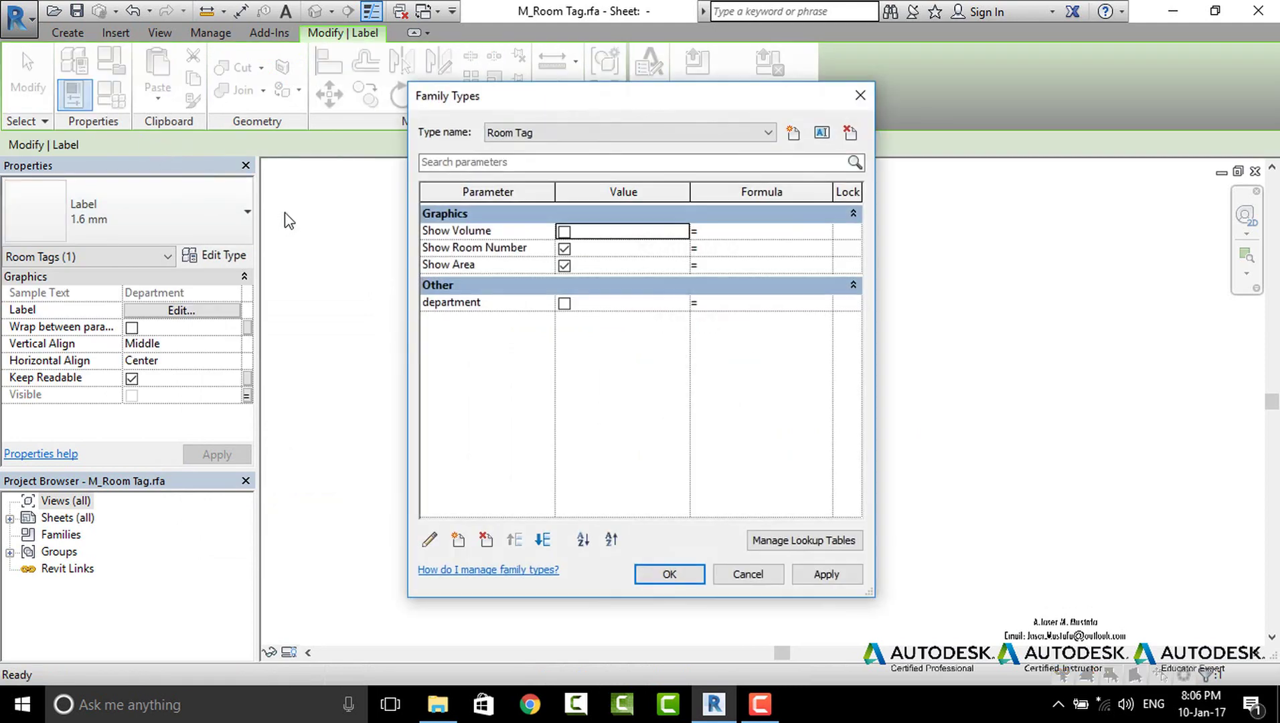
key(Return)
click(654, 80)
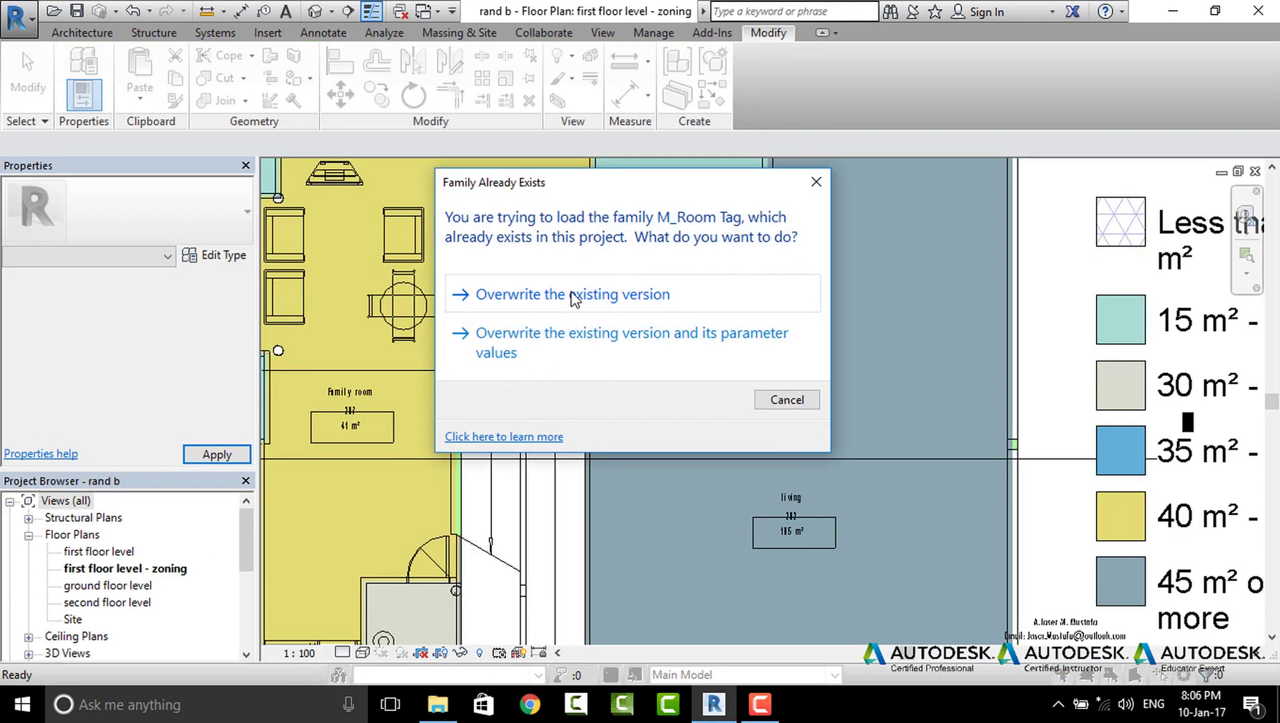
click(574, 299)
Select the living-room tag in the plan and review its type settings.
click(748, 423)
click(214, 255)
key(Return)
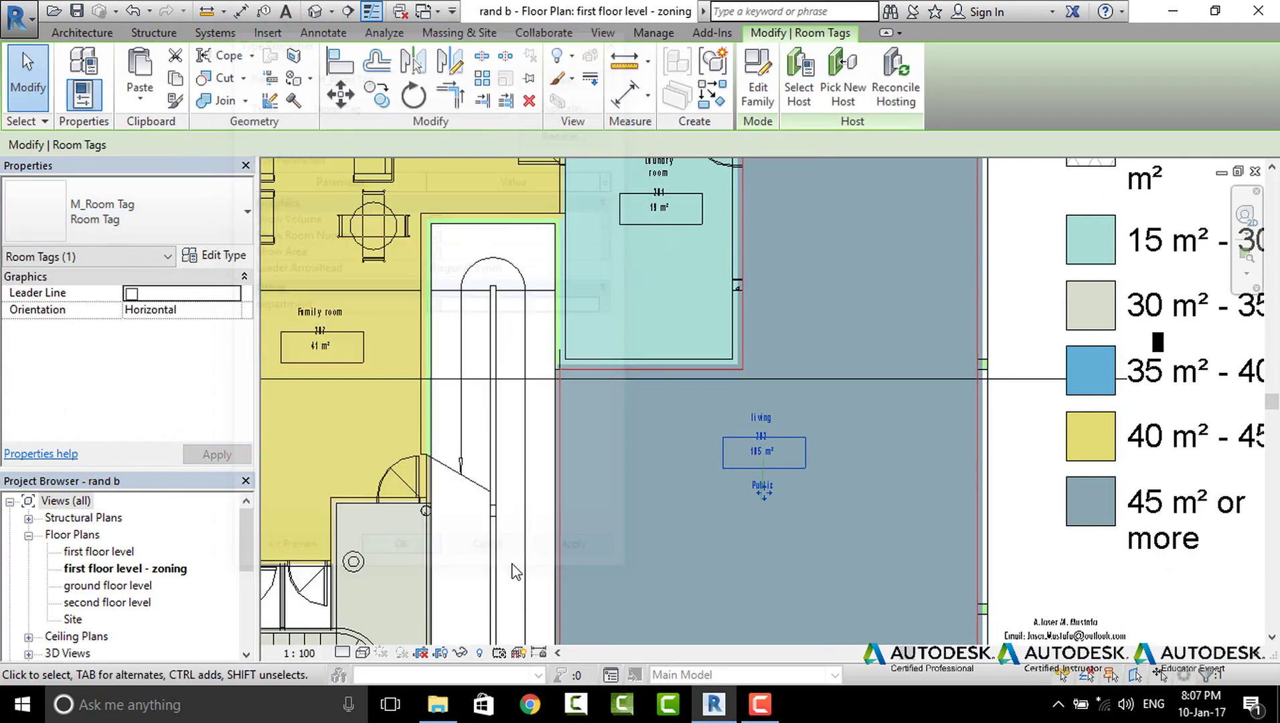
scroll(713, 503, up, 3)
scroll(713, 502, down, 3)
click(748, 411)
Reopen the room tag family and check the Department label's visibility parameter, leaving it unchanged.
click(757, 87)
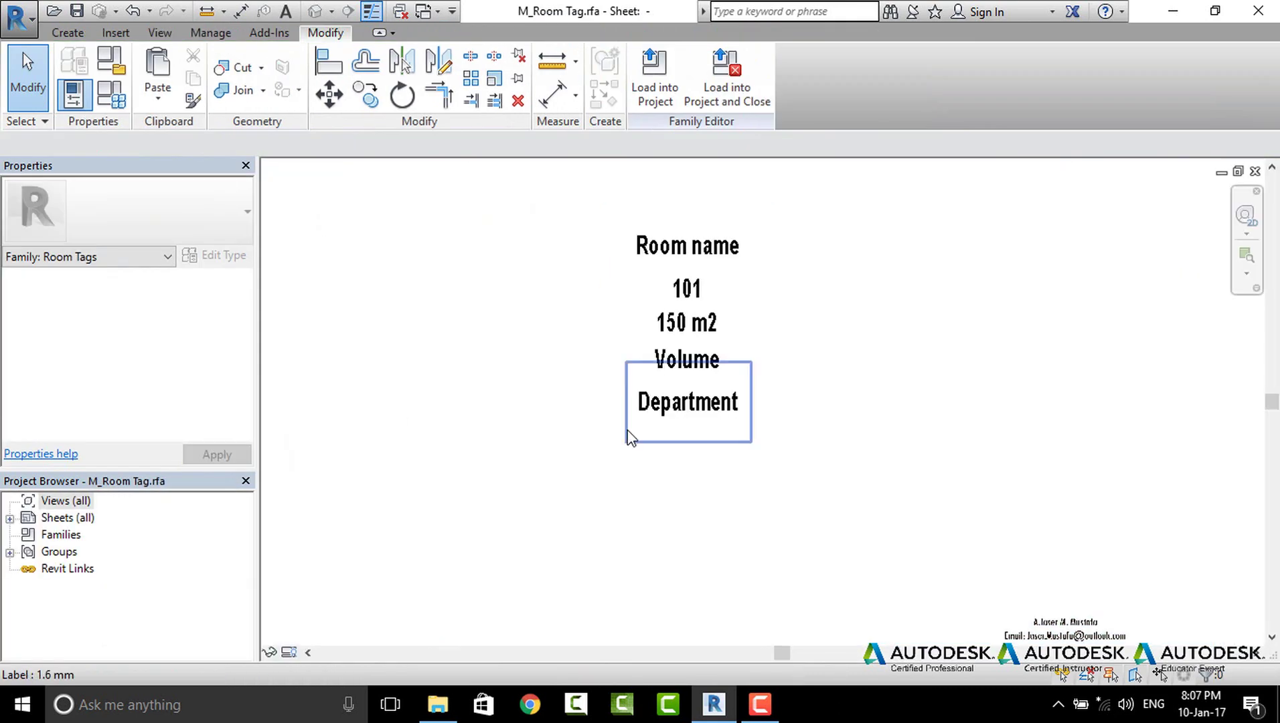
click(686, 400)
click(246, 395)
click(503, 465)
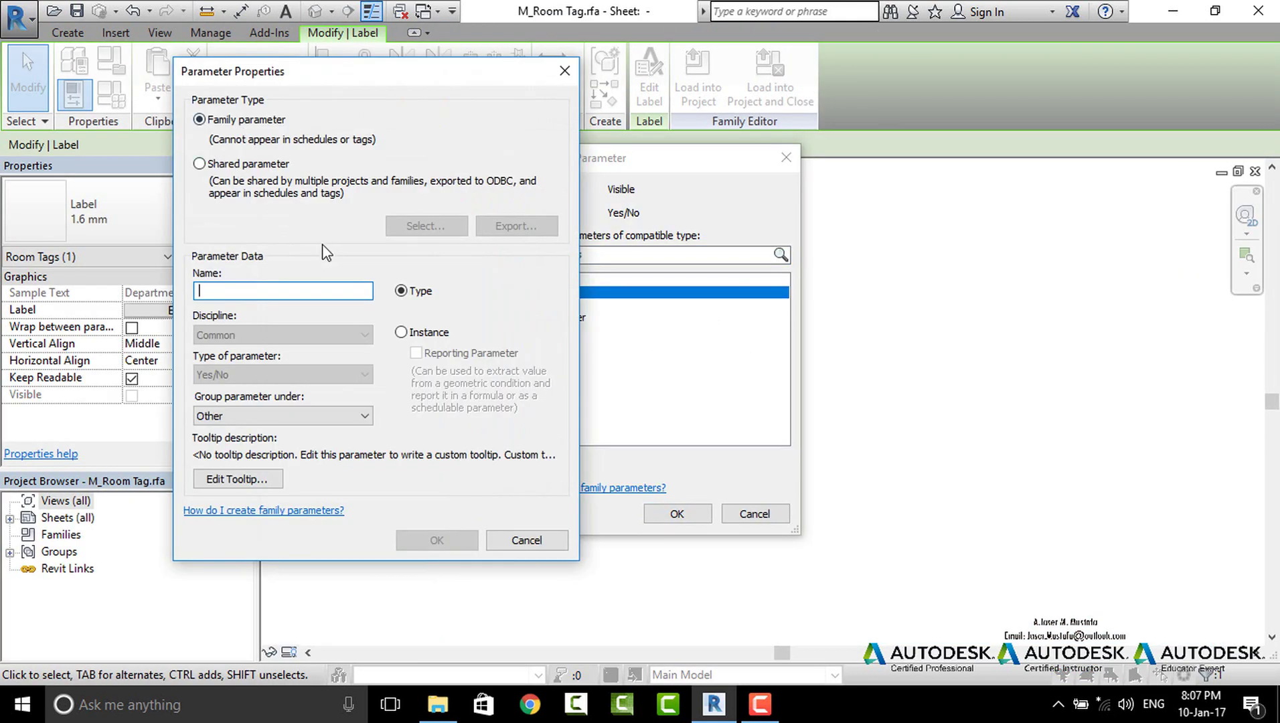
key(Escape)
click(667, 519)
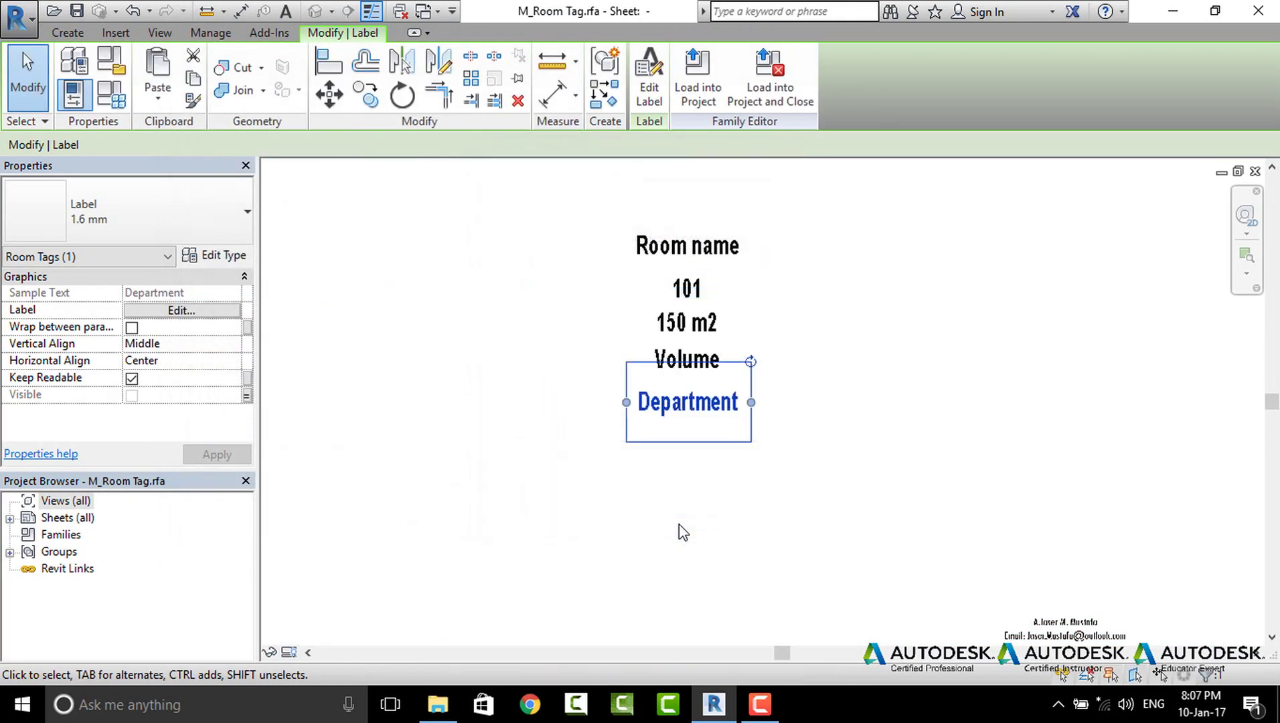
click(713, 524)
Reload the tag family into rand b so living 202 shows Public under 105 m².
click(662, 96)
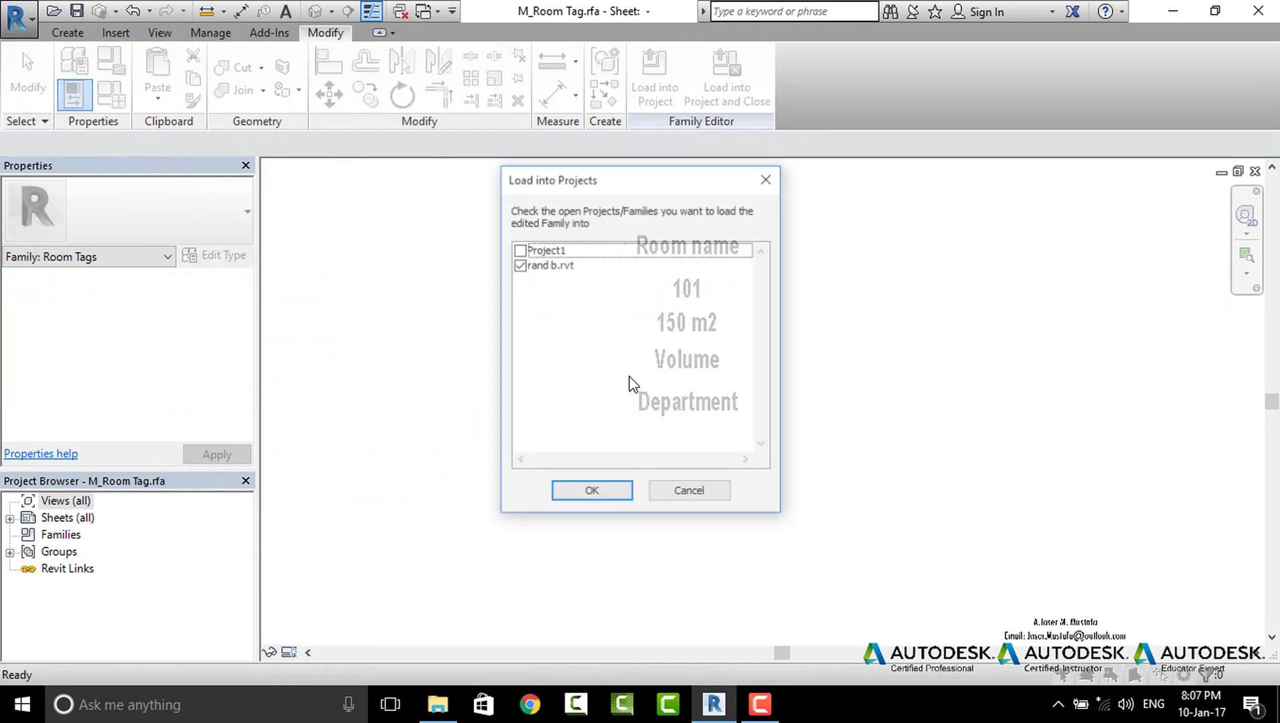
click(602, 486)
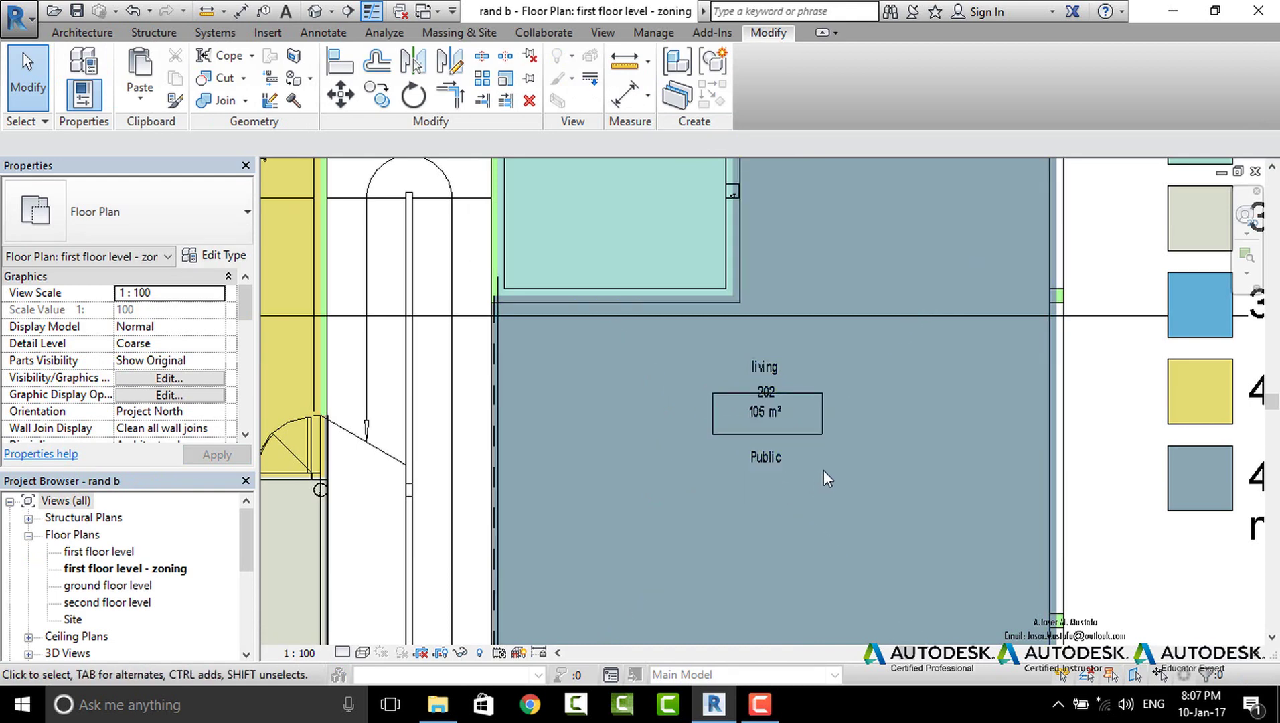
scroll(649, 417, down, 2)
scroll(649, 396, down, 1)
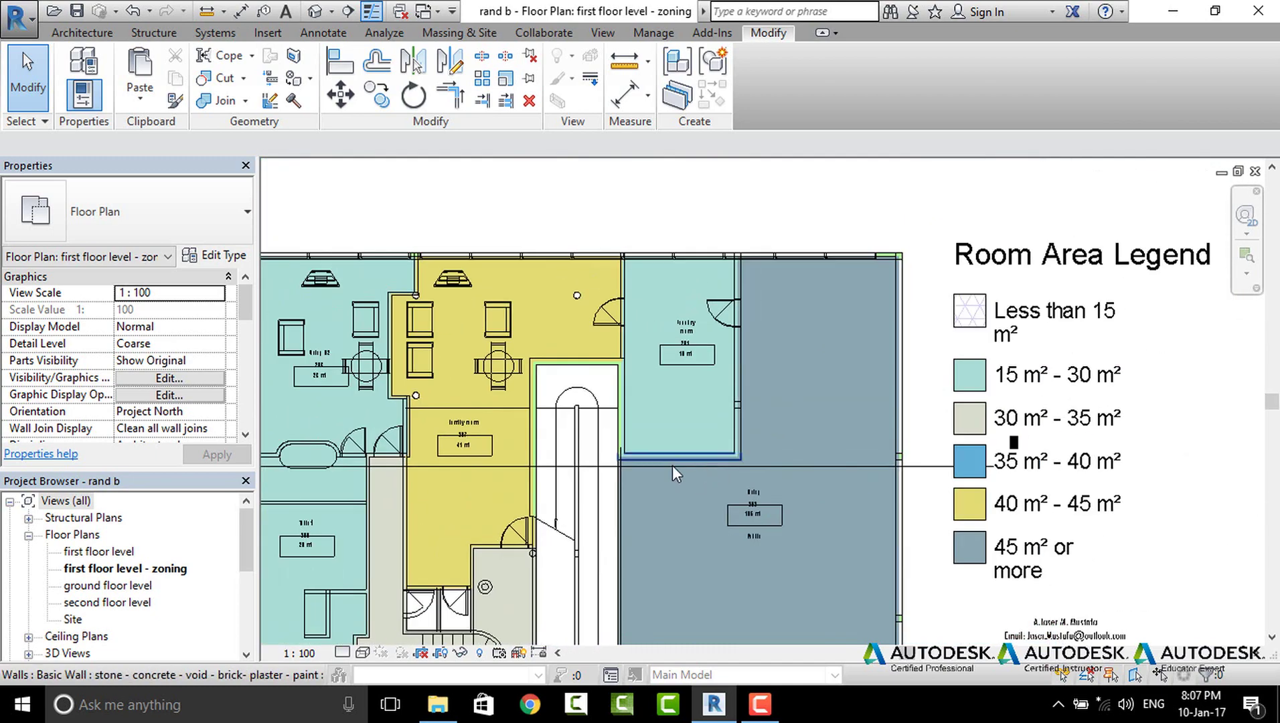